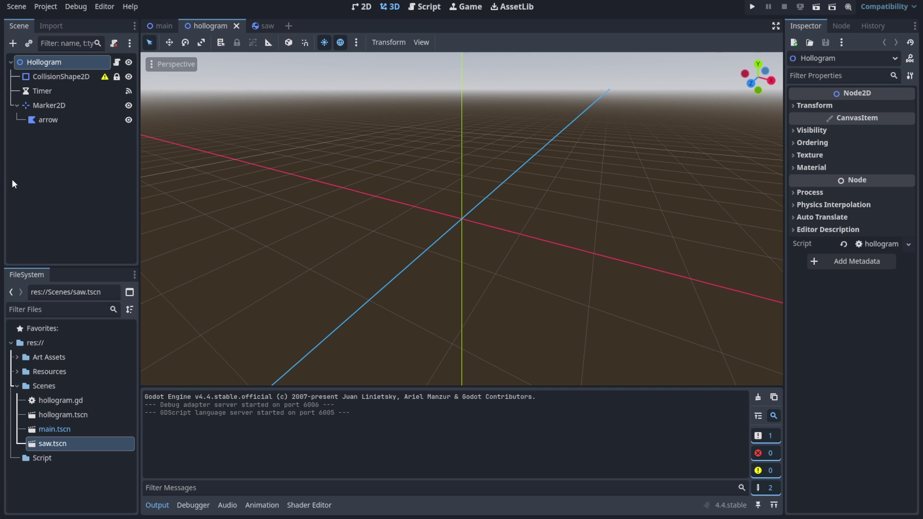
Step: Switch to the browser and review the Bluesky post announcing the new Godot minimal theme, its embedded Dune video and the replies
{"action": "key", "text": "alt+Tab"}
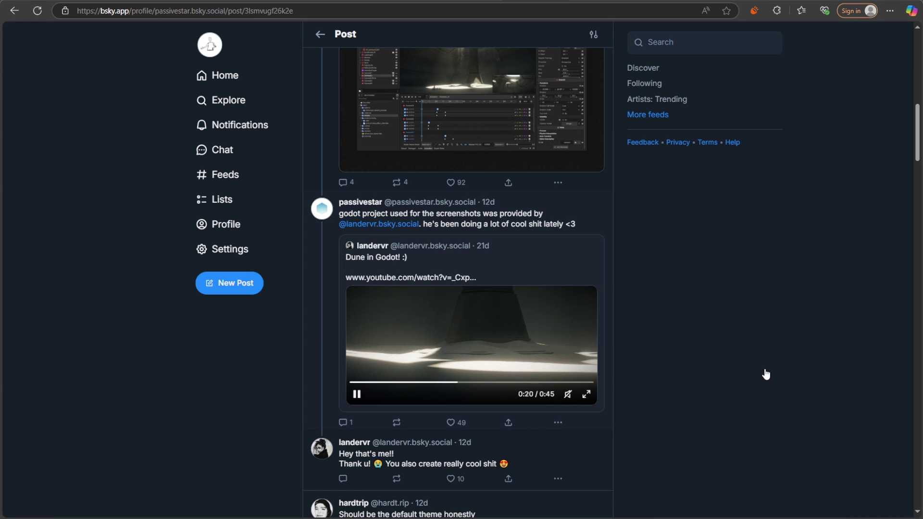
{"action": "scroll", "coordinate": [754, 361], "scroll_direction": "up", "scroll_amount": 8}
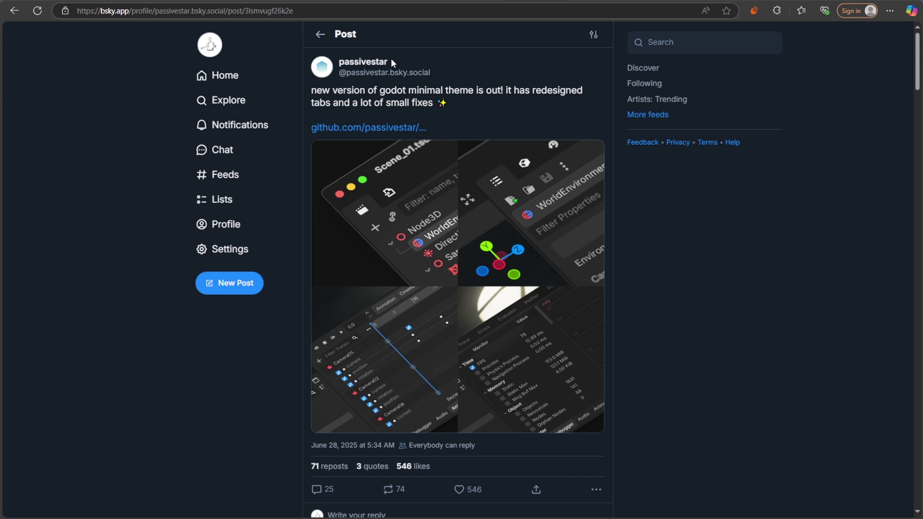
{"action": "left_click_drag", "start_coordinate": [392, 62], "coordinate": [342, 67]}
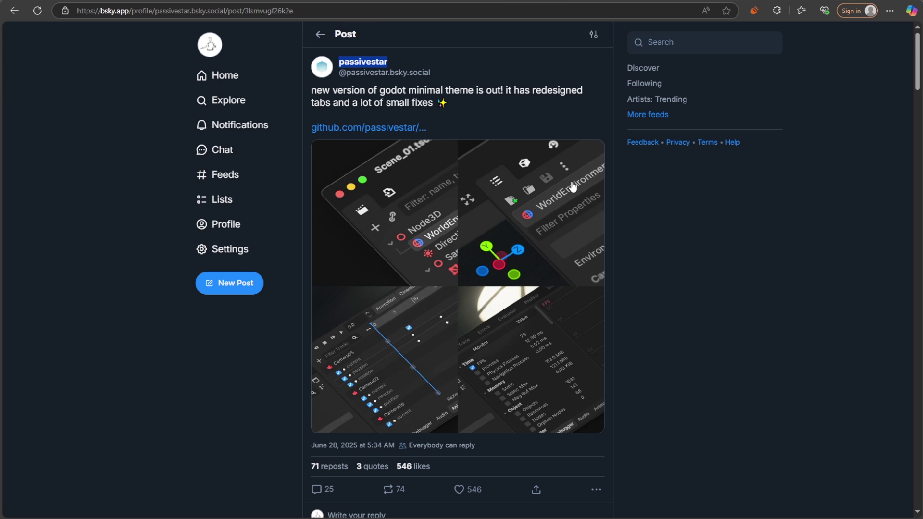
{"action": "left_click", "coordinate": [764, 303]}
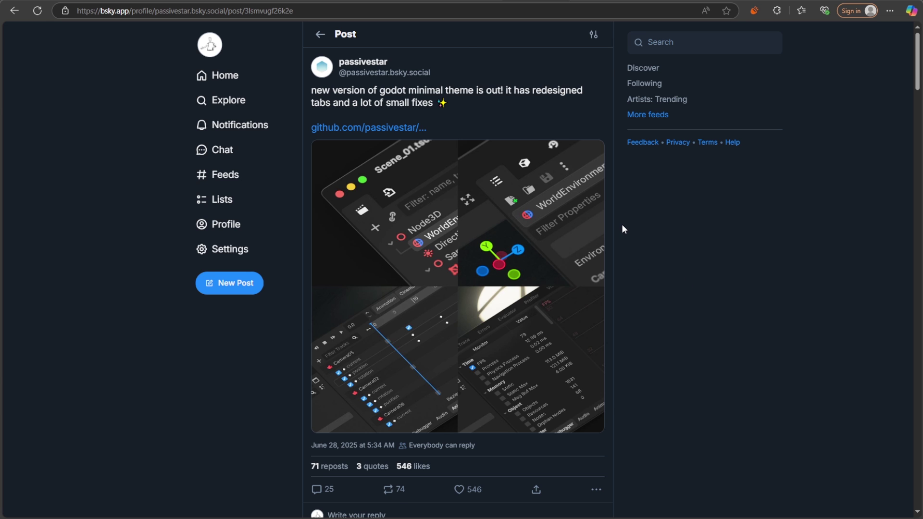
{"action": "scroll", "coordinate": [622, 229], "scroll_direction": "down", "scroll_amount": 6}
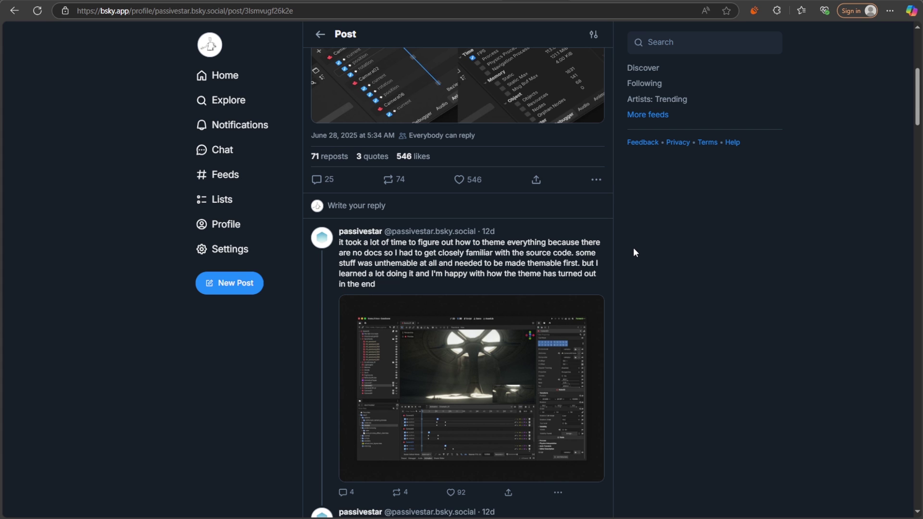
{"action": "scroll", "coordinate": [634, 254], "scroll_direction": "down", "scroll_amount": 3}
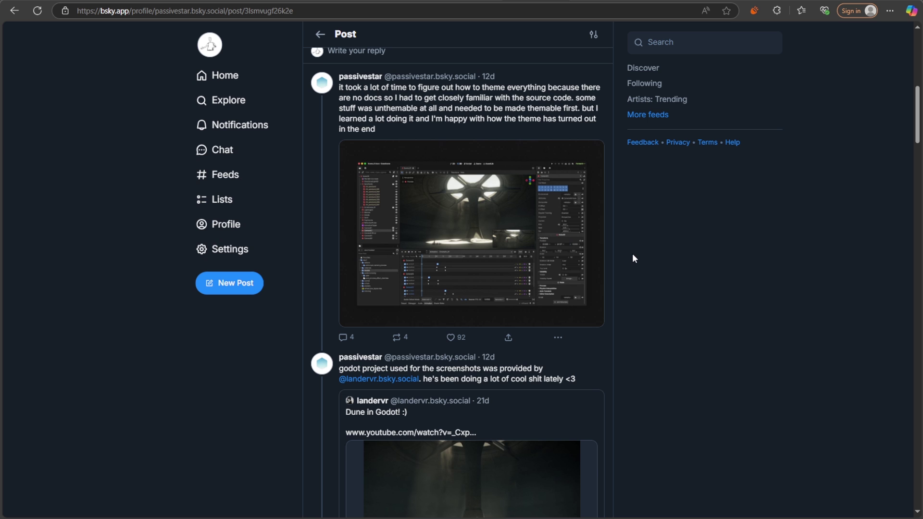
{"action": "scroll", "coordinate": [632, 254], "scroll_direction": "down", "scroll_amount": 3}
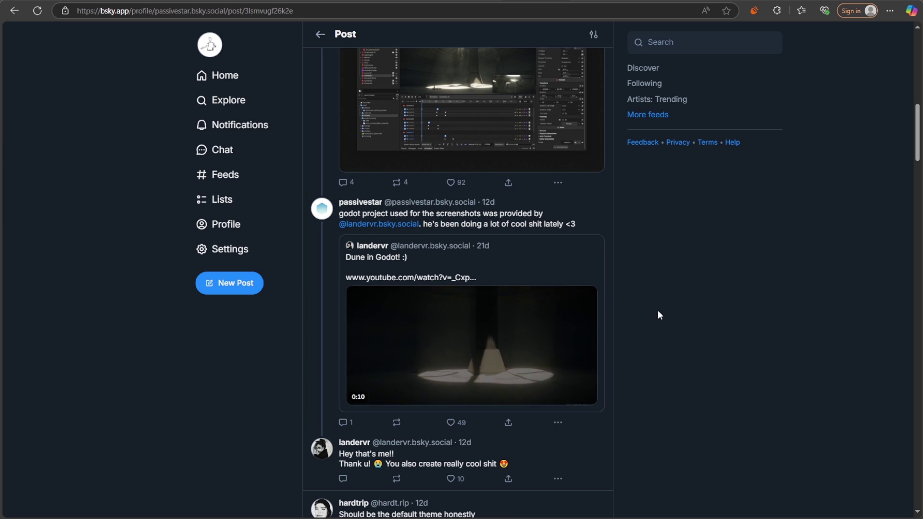
{"action": "left_click", "coordinate": [471, 346]}
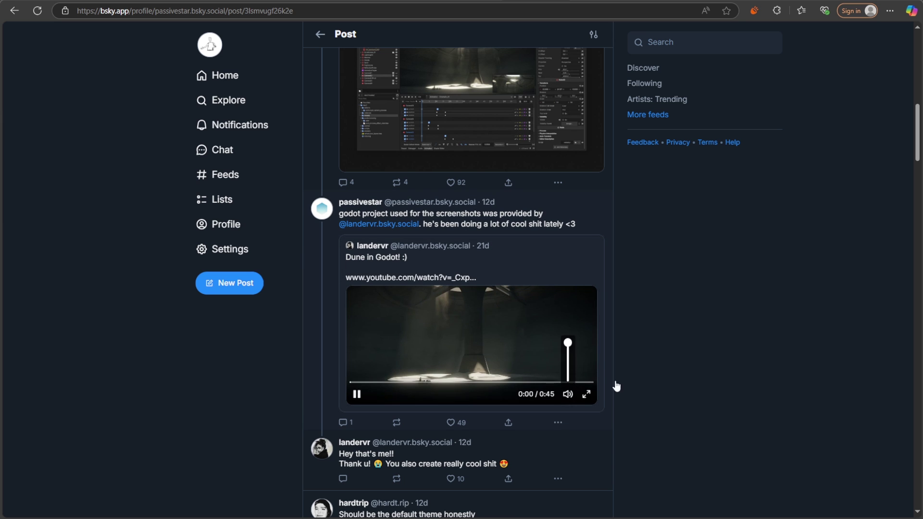
{"action": "left_click", "coordinate": [568, 394]}
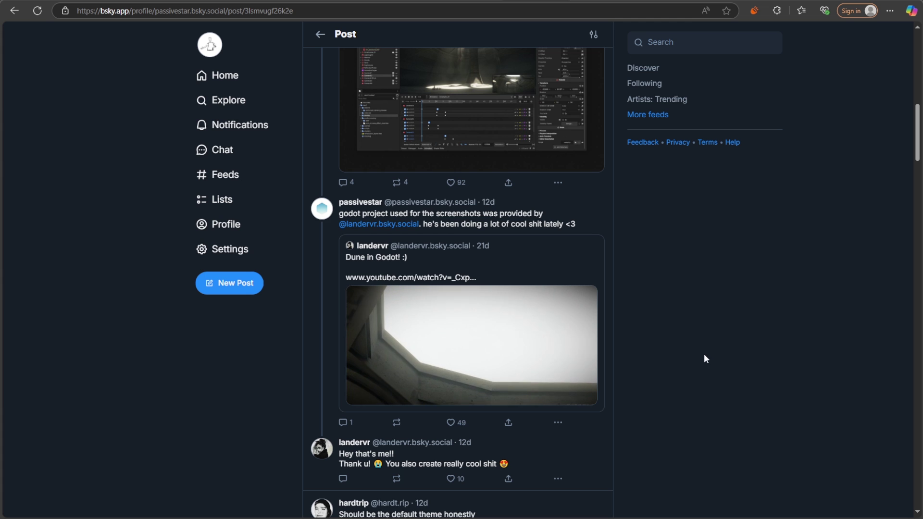
{"action": "scroll", "coordinate": [659, 361], "scroll_direction": "down", "scroll_amount": 3}
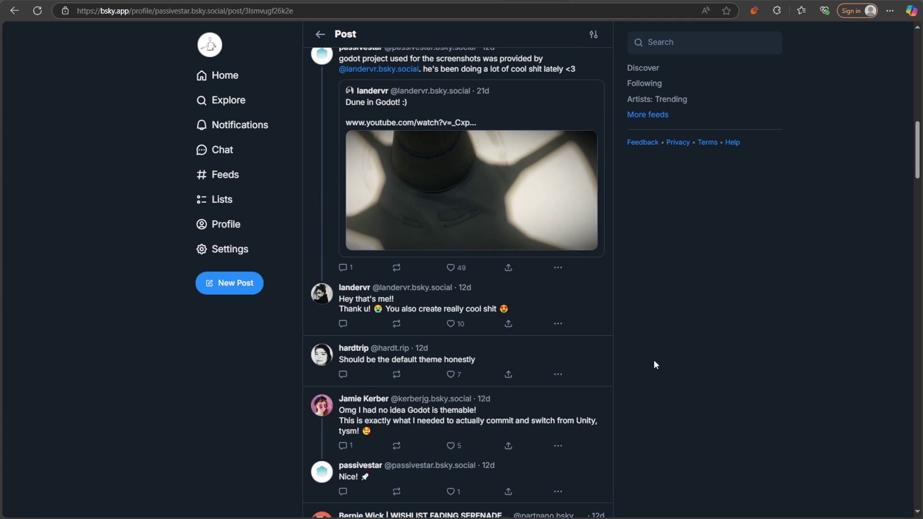
Step: Close the Bluesky post and check the code download options of the godot-minimal-theme GitHub repository
{"action": "key", "text": "ctrl+w"}
{"action": "scroll", "coordinate": [633, 237], "scroll_direction": "up", "scroll_amount": 2}
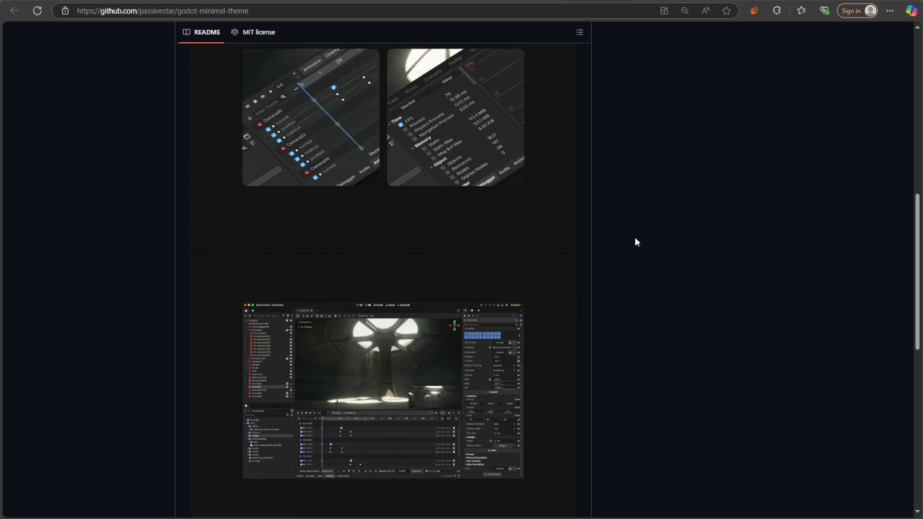
{"action": "scroll", "coordinate": [634, 238], "scroll_direction": "up", "scroll_amount": 10}
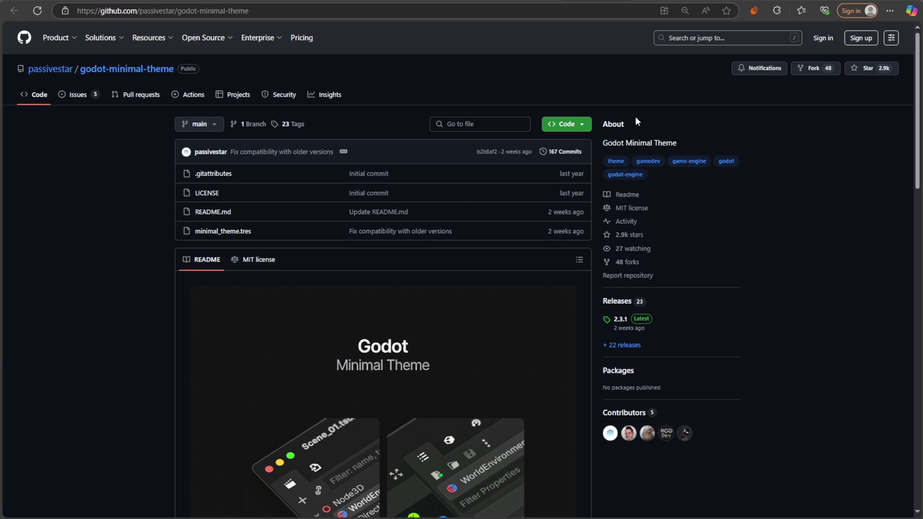
{"action": "left_click", "coordinate": [567, 124]}
{"action": "left_click", "coordinate": [438, 244]}
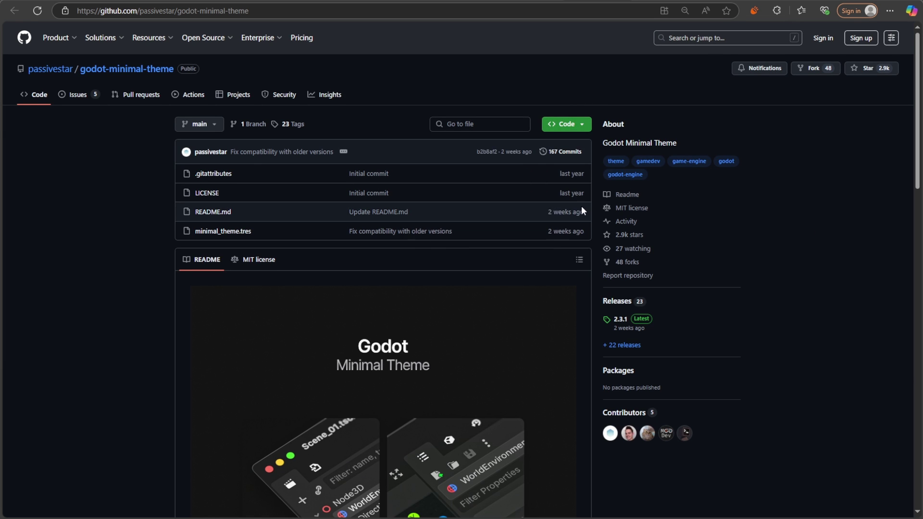
Step: Read through the repository's README, examining the theme screenshots, installation instructions and recommended settings
{"action": "scroll", "coordinate": [581, 205], "scroll_direction": "down", "scroll_amount": 6}
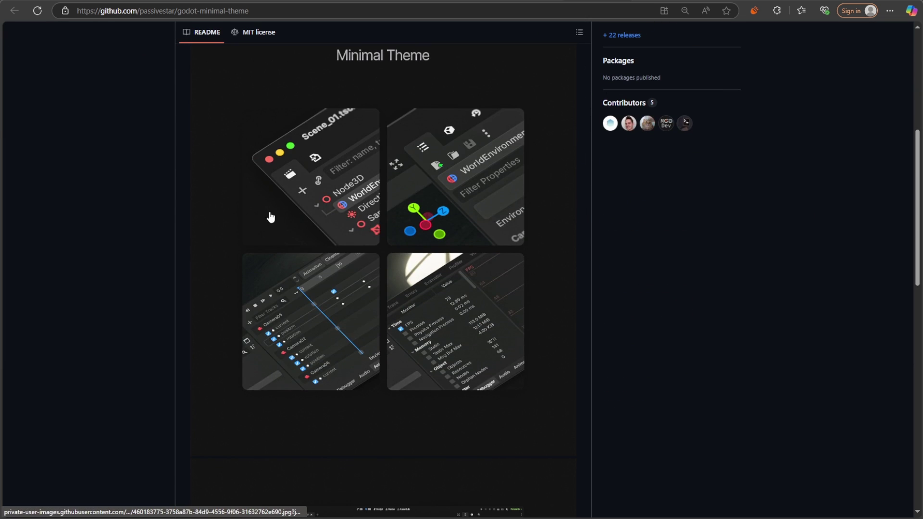
{"action": "scroll", "coordinate": [420, 259], "scroll_direction": "down", "scroll_amount": 3}
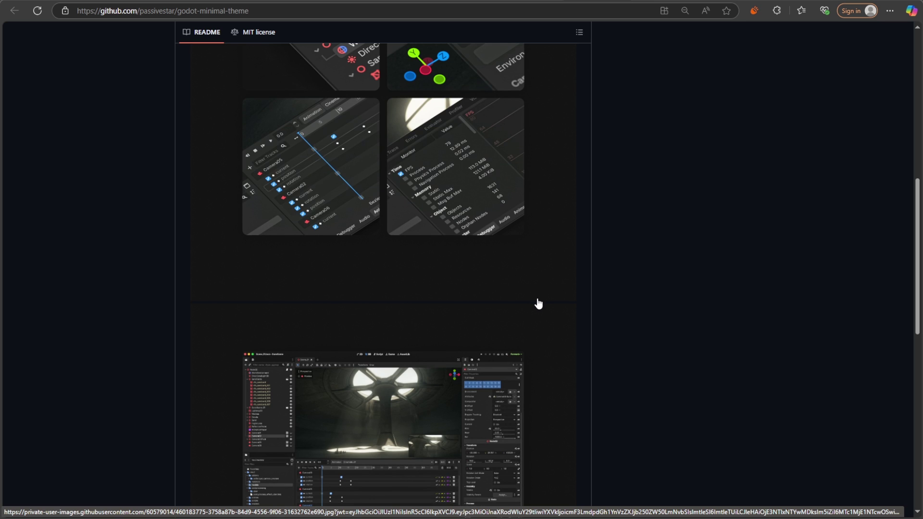
{"action": "scroll", "coordinate": [538, 304], "scroll_direction": "down", "scroll_amount": 3}
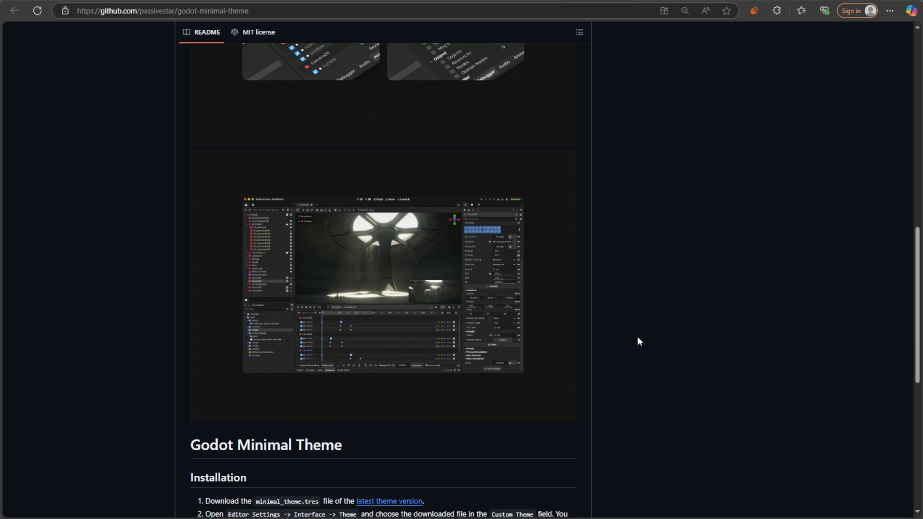
{"action": "scroll", "coordinate": [658, 324], "scroll_direction": "down", "scroll_amount": 6}
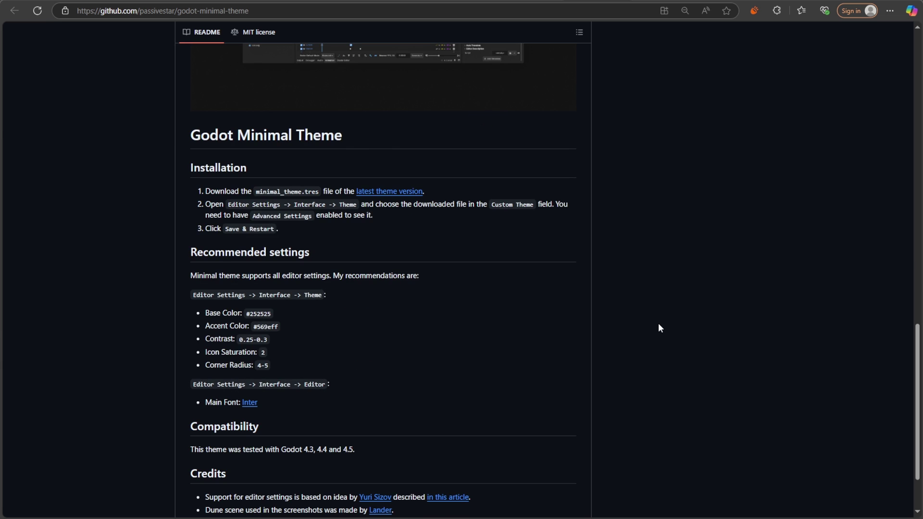
{"action": "scroll", "coordinate": [658, 324], "scroll_direction": "up", "scroll_amount": 6}
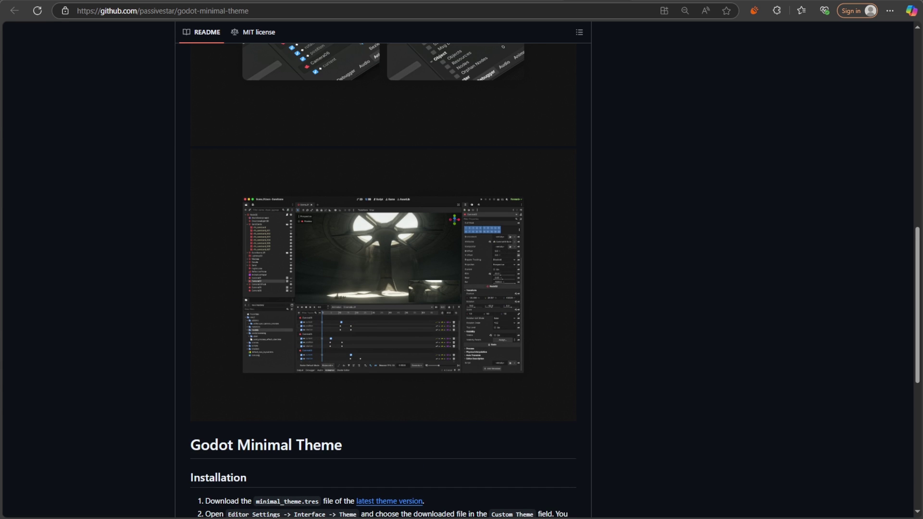
Step: Open New Volume (E:) in a maximized File Explorer window and display its contents as large icons
{"action": "key", "text": "super+e"}
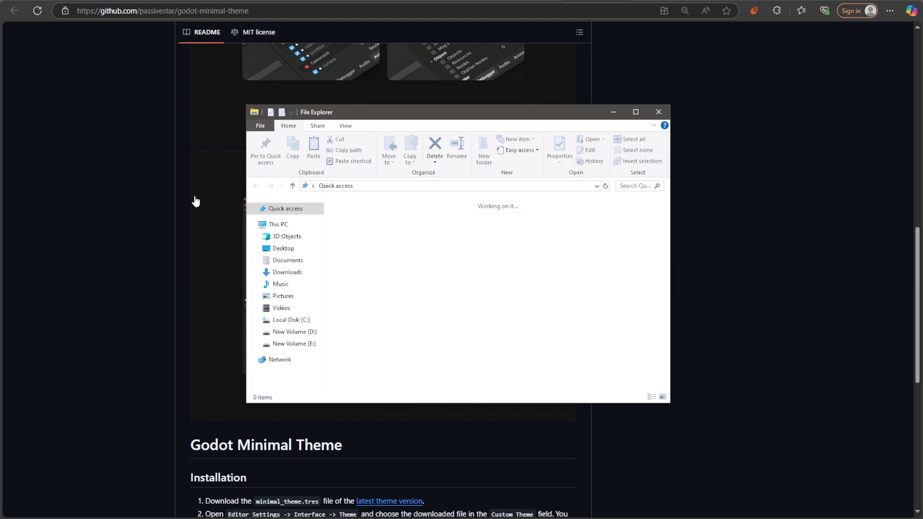
{"action": "left_click", "coordinate": [301, 338]}
{"action": "left_click", "coordinate": [294, 343]}
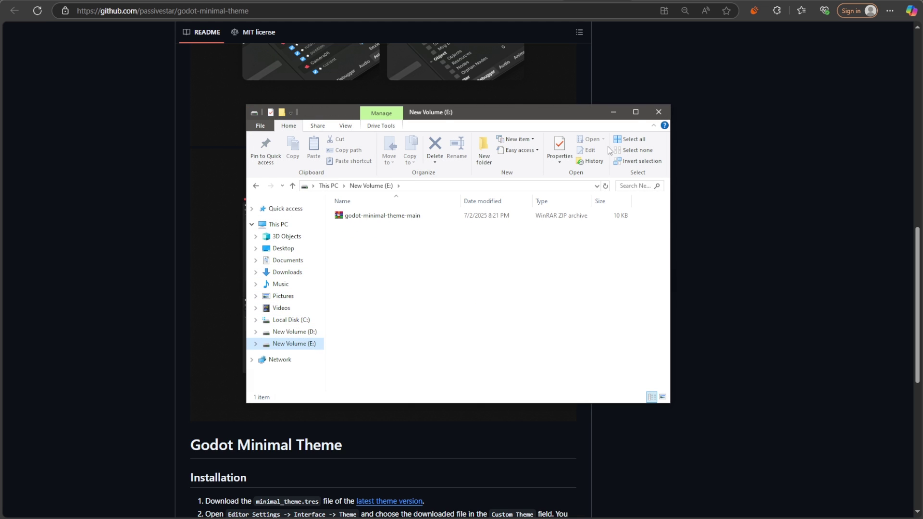
{"action": "left_click", "coordinate": [635, 111]}
{"action": "right_click", "coordinate": [199, 151]}
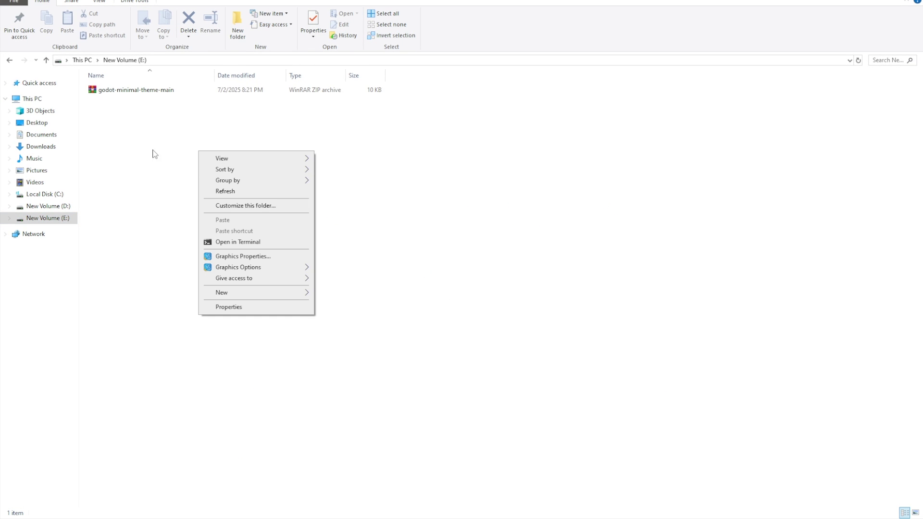
{"action": "left_click", "coordinate": [135, 125]}
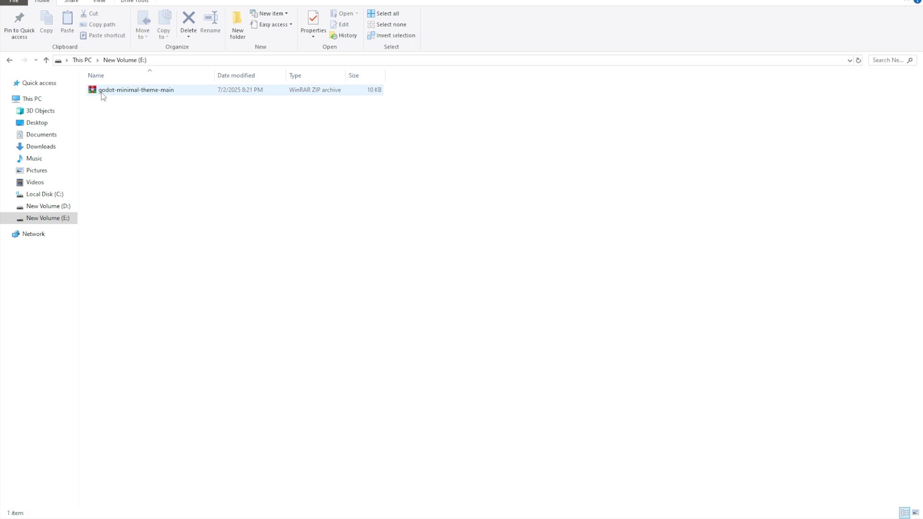
{"action": "right_click", "coordinate": [210, 152]}
{"action": "mouse_move", "coordinate": [266, 160]}
{"action": "left_click", "coordinate": [386, 169]}
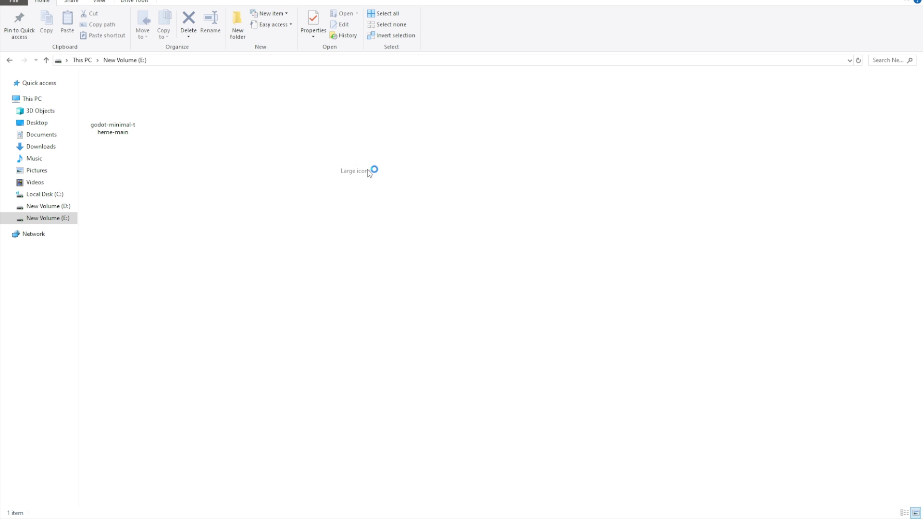
Step: Extract the godot-minimal-theme-main ZIP archive directly into New Volume (E:)
{"action": "right_click", "coordinate": [106, 103]}
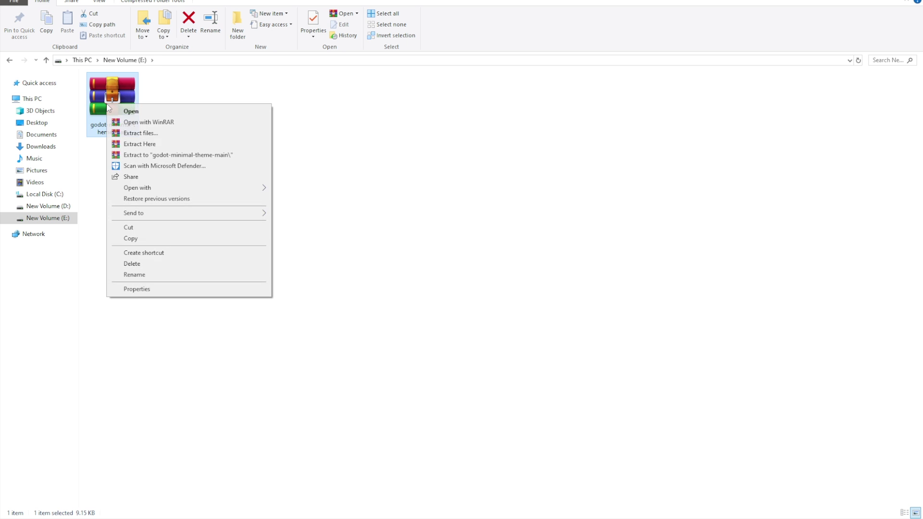
{"action": "left_click", "coordinate": [136, 145]}
{"action": "left_click", "coordinate": [187, 178]}
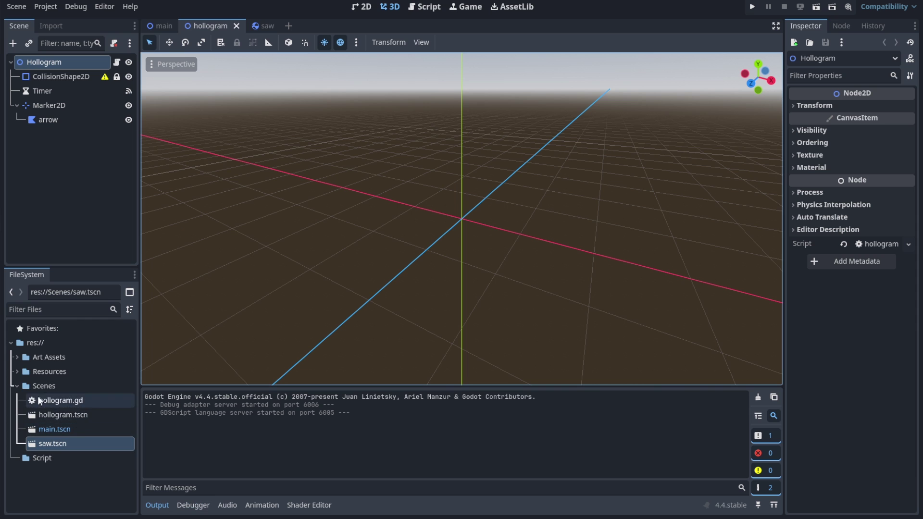
Step: Switch to the Godot editor, add the extracted godot-minimal-theme-main folder to the project's Scenes folder, and expand it to show its files
{"action": "left_click", "coordinate": [18, 385]}
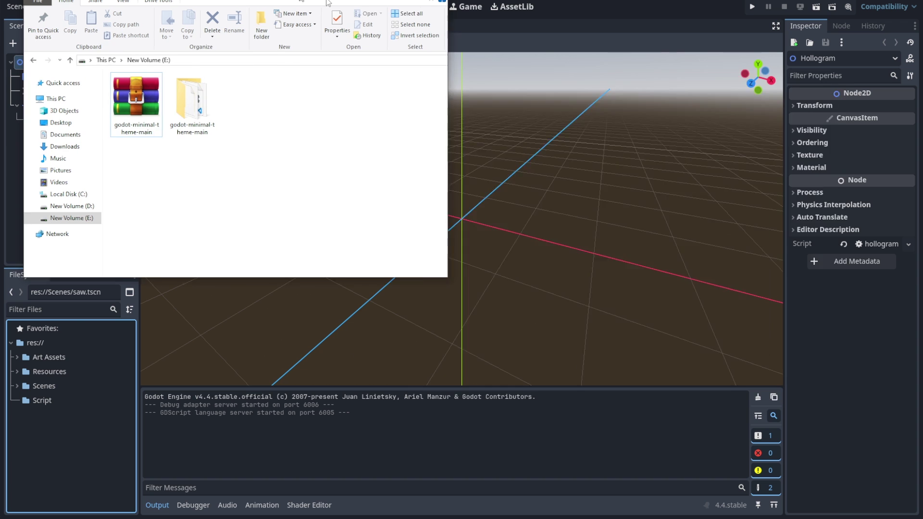
{"action": "left_click_drag", "start_coordinate": [207, 6], "coordinate": [608, 136]}
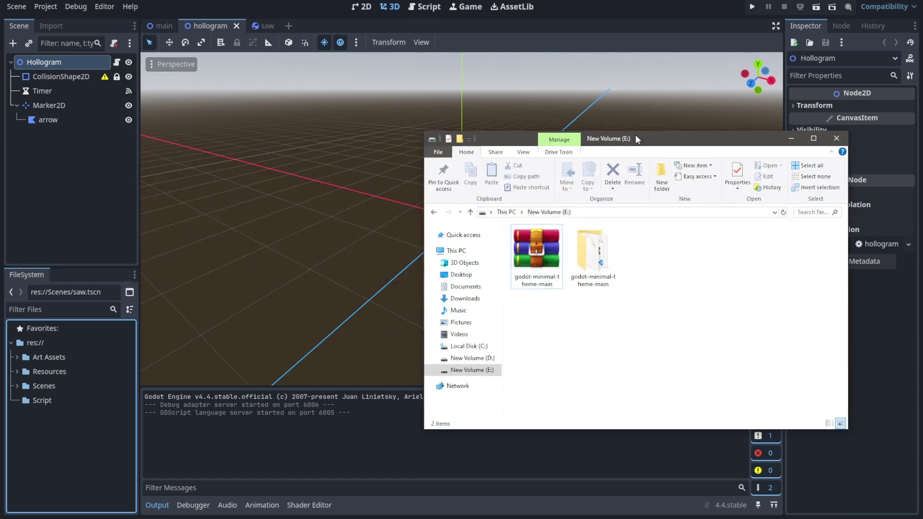
{"action": "left_click", "coordinate": [592, 261]}
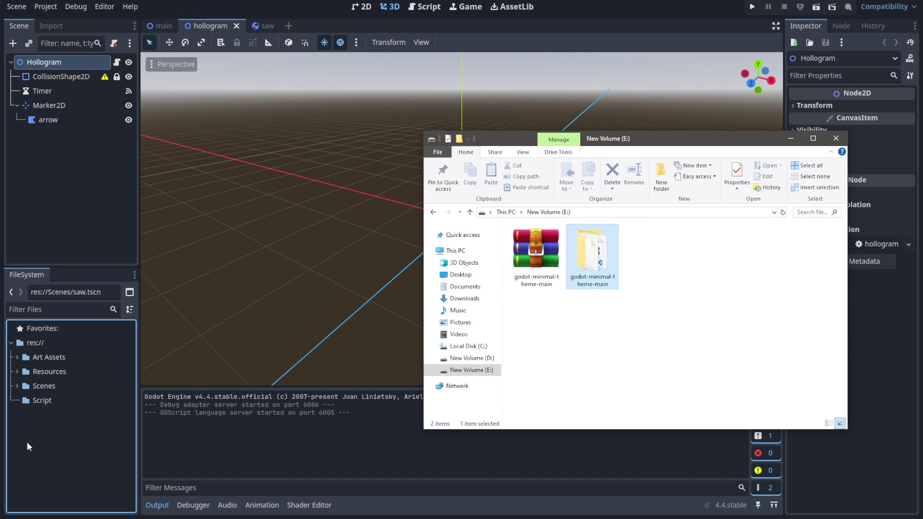
{"action": "left_click", "coordinate": [44, 446]}
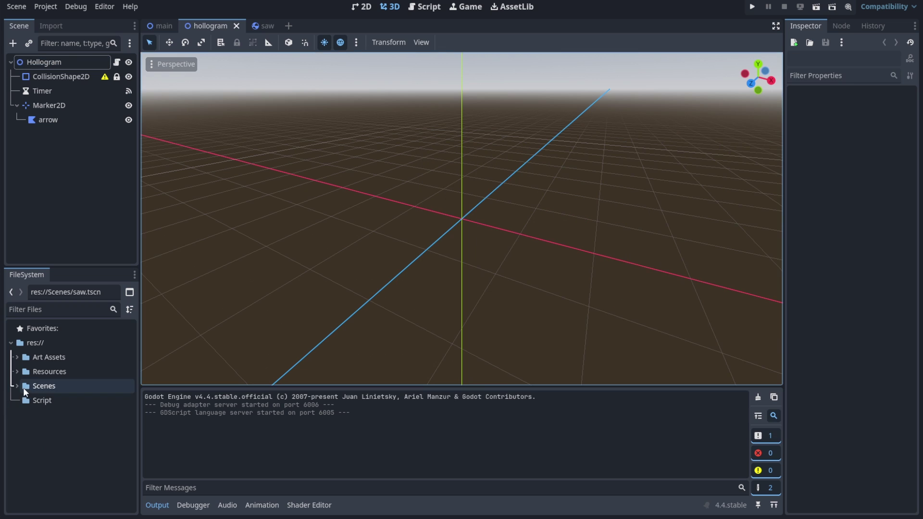
{"action": "left_click", "coordinate": [17, 386]}
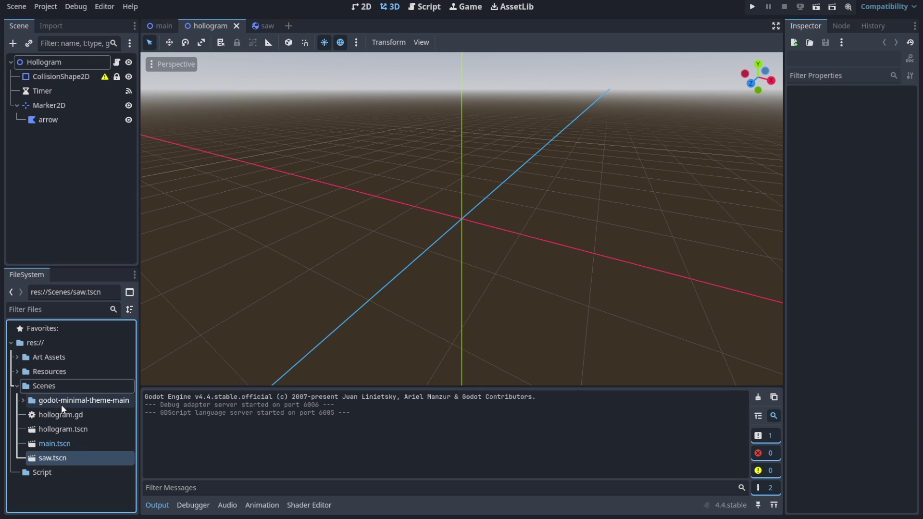
{"action": "left_click", "coordinate": [48, 405]}
{"action": "left_click", "coordinate": [20, 401]}
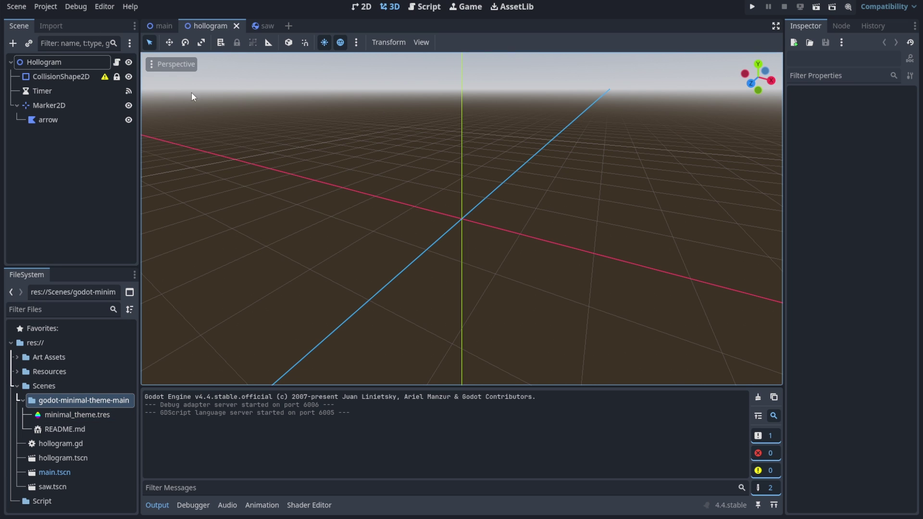
Step: In the Editor Settings' Interface theme section, set the custom theme to minimal_theme.tres from Scenes/godot-minimal-theme-main
{"action": "left_click", "coordinate": [110, 7]}
{"action": "left_click", "coordinate": [111, 18]}
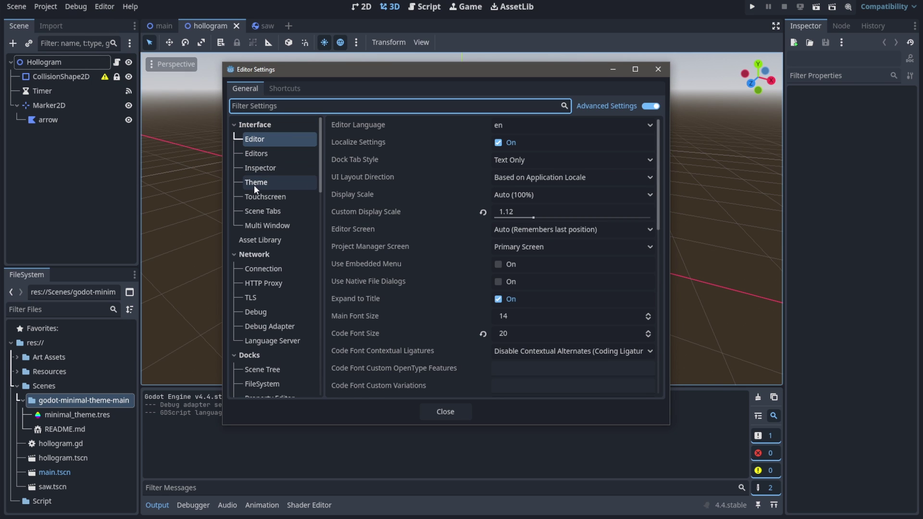
{"action": "left_click", "coordinate": [254, 185]}
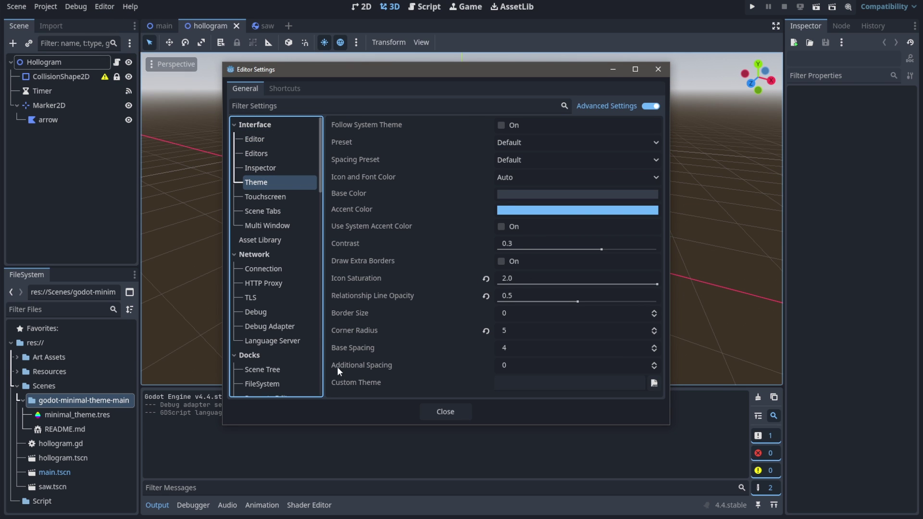
{"action": "left_click", "coordinate": [381, 386]}
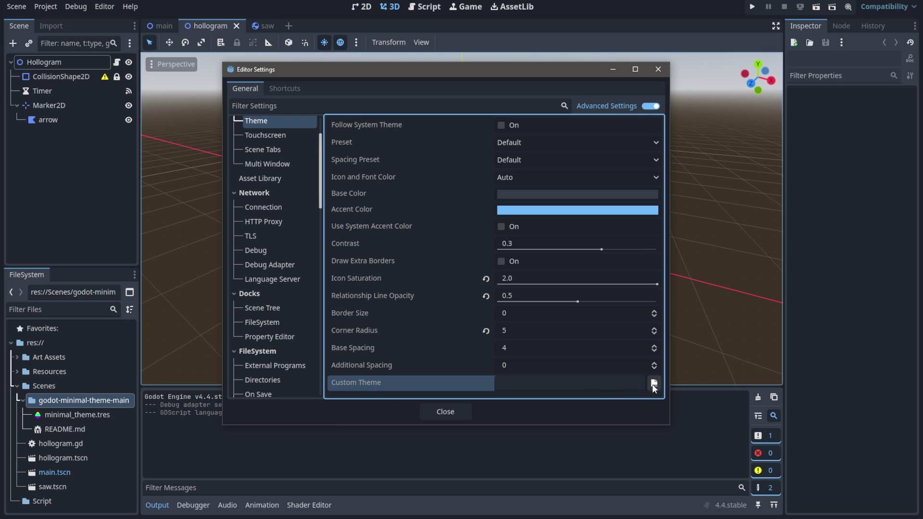
{"action": "left_click", "coordinate": [655, 384]}
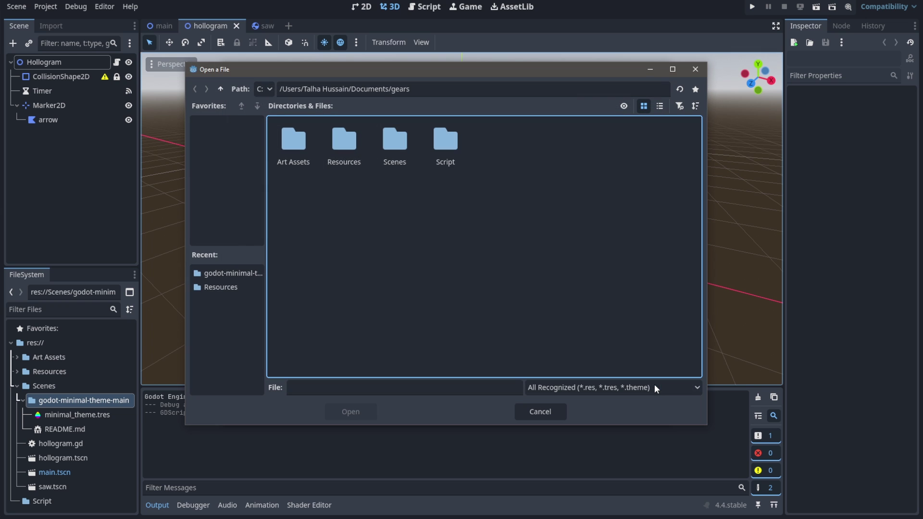
{"action": "double_click", "coordinate": [393, 140]}
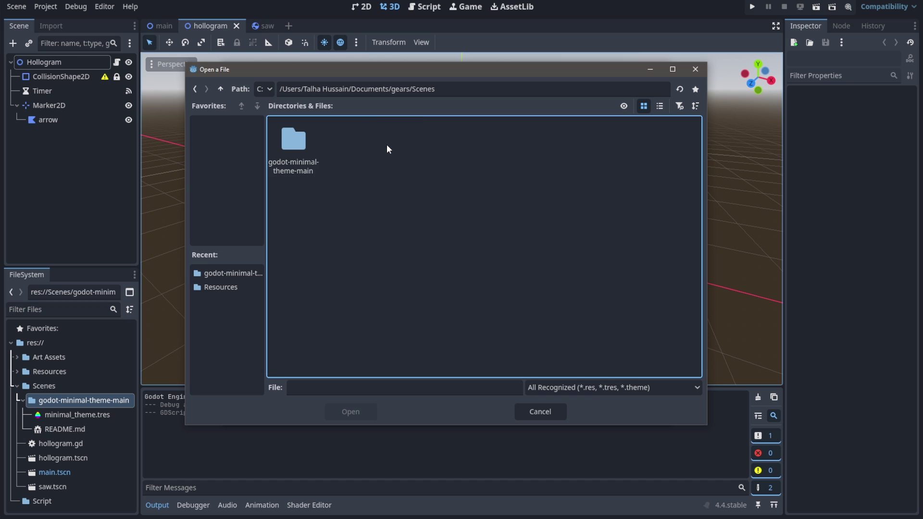
{"action": "double_click", "coordinate": [295, 148]}
{"action": "left_click", "coordinate": [296, 143]}
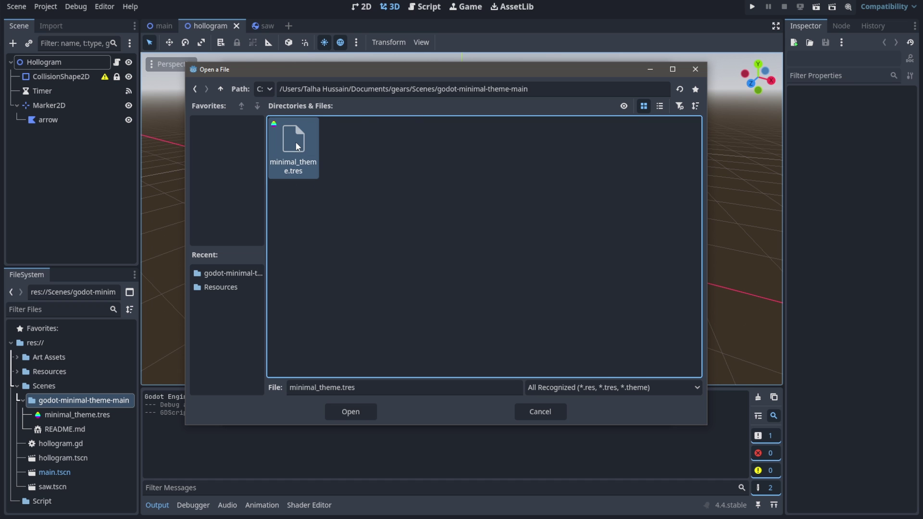
{"action": "left_click", "coordinate": [353, 410]}
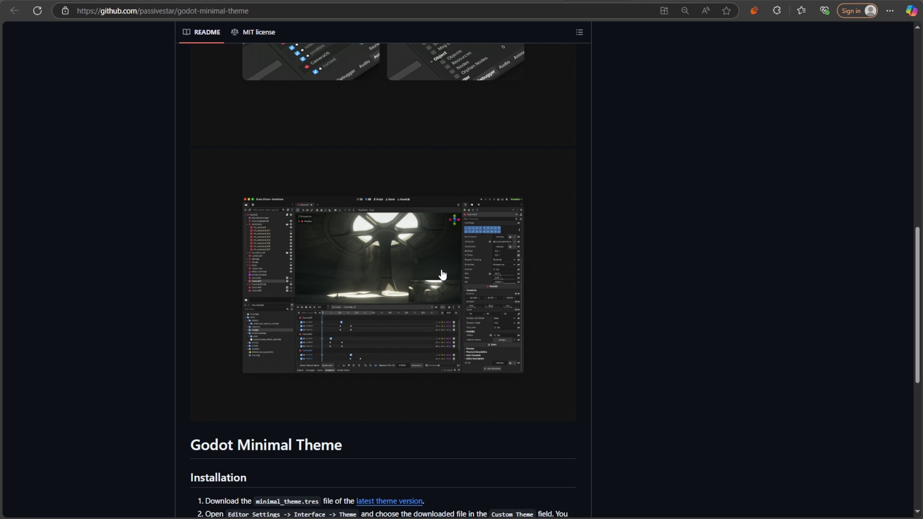
Step: Copy the recommended Base Color hex code 252525 from the README's recommended settings
{"action": "scroll", "coordinate": [442, 271], "scroll_direction": "down", "scroll_amount": 5}
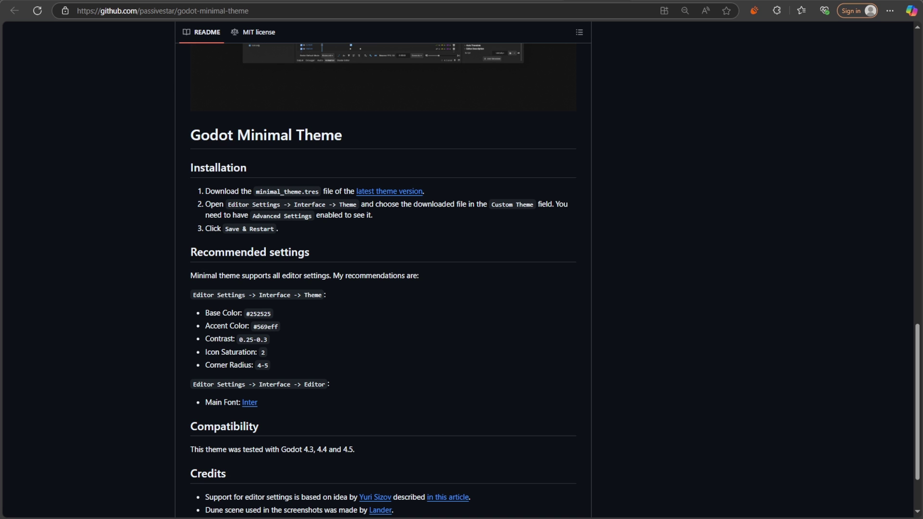
{"action": "double_click", "coordinate": [256, 313]}
{"action": "right_click", "coordinate": [256, 313]}
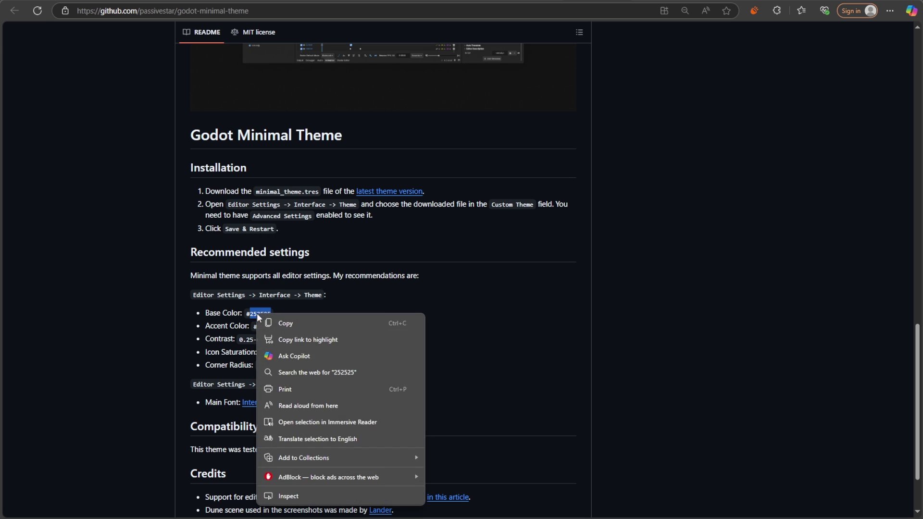
{"action": "left_click", "coordinate": [283, 323]}
Step: Switch to Godot's Editor Settings and set the theme's Base Color to hex 252525
{"action": "key", "text": "alt+Tab"}
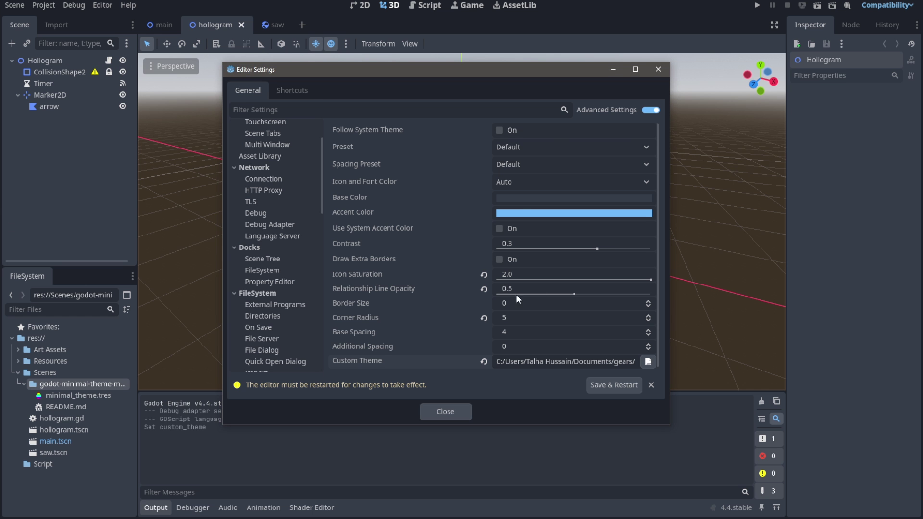
{"action": "left_click", "coordinate": [521, 199]}
{"action": "left_click", "coordinate": [558, 446]}
{"action": "right_click", "coordinate": [575, 447]}
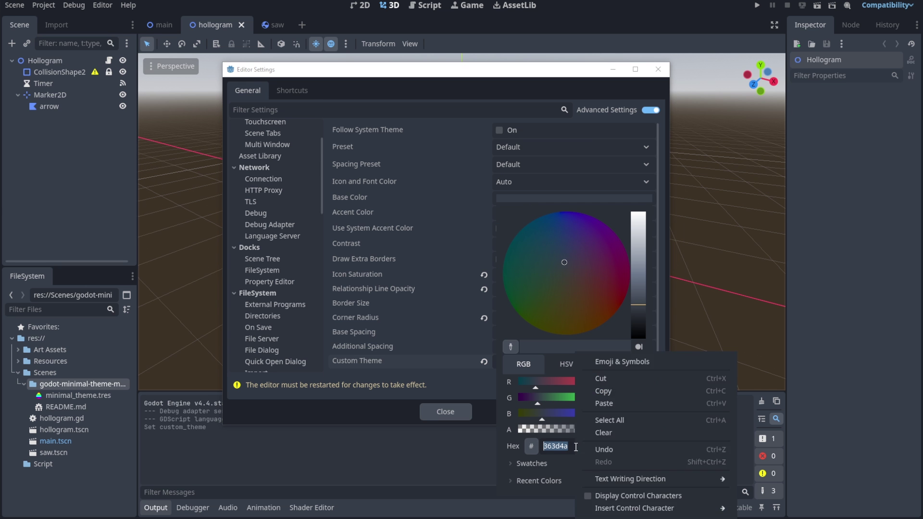
{"action": "left_click", "coordinate": [604, 403]}
{"action": "left_click", "coordinate": [454, 451]}
{"action": "mouse_move", "coordinate": [519, 199]}
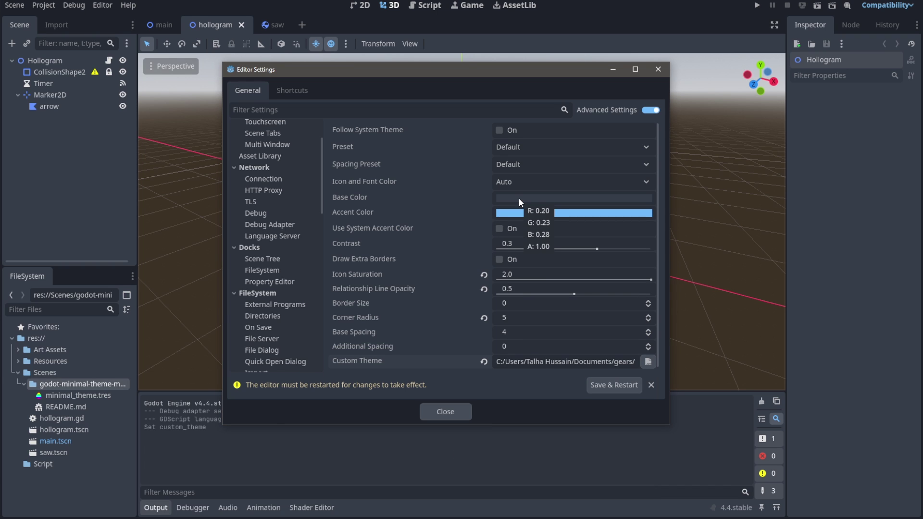
{"action": "left_click", "coordinate": [518, 198]}
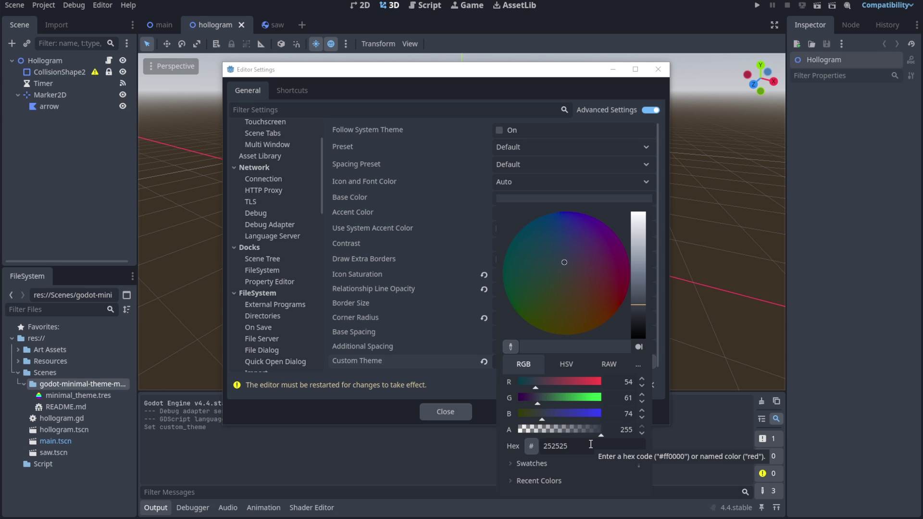
{"action": "key", "text": "Return"}
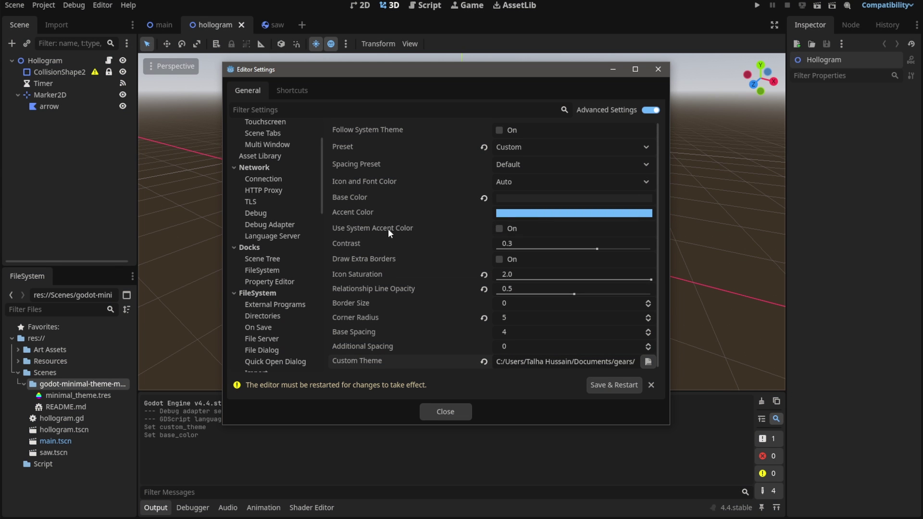
Step: Switch back to the GitHub README in the browser and copy the recommended Accent Color hex code 569eff
{"action": "key", "text": "alt+Tab"}
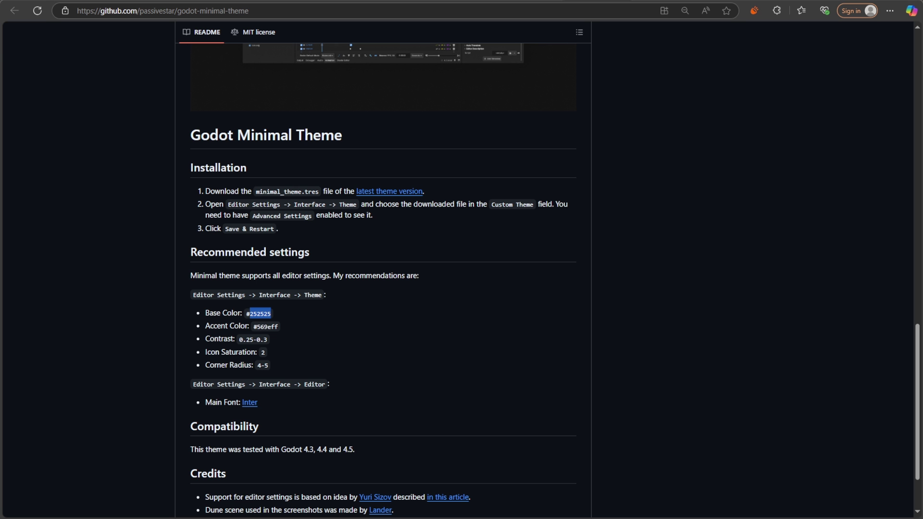
{"action": "double_click", "coordinate": [268, 328]}
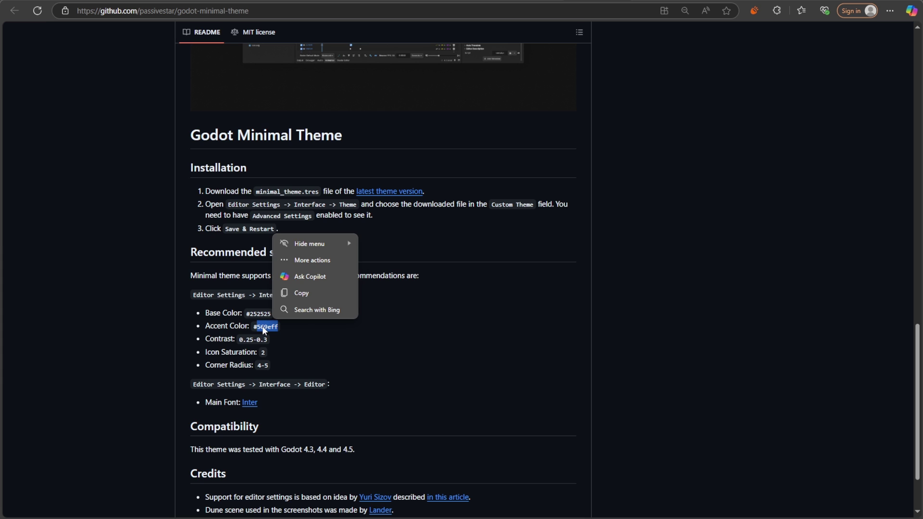
{"action": "right_click", "coordinate": [262, 328]}
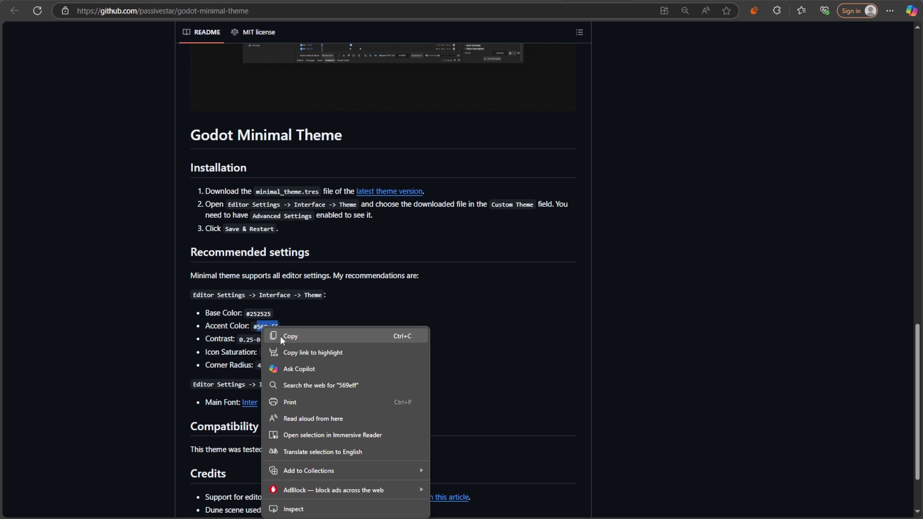
{"action": "left_click", "coordinate": [303, 337]}
Step: Switch to Godot's Editor Settings and set the theme's Accent Color to hex 569eff
{"action": "key", "text": "alt+Tab"}
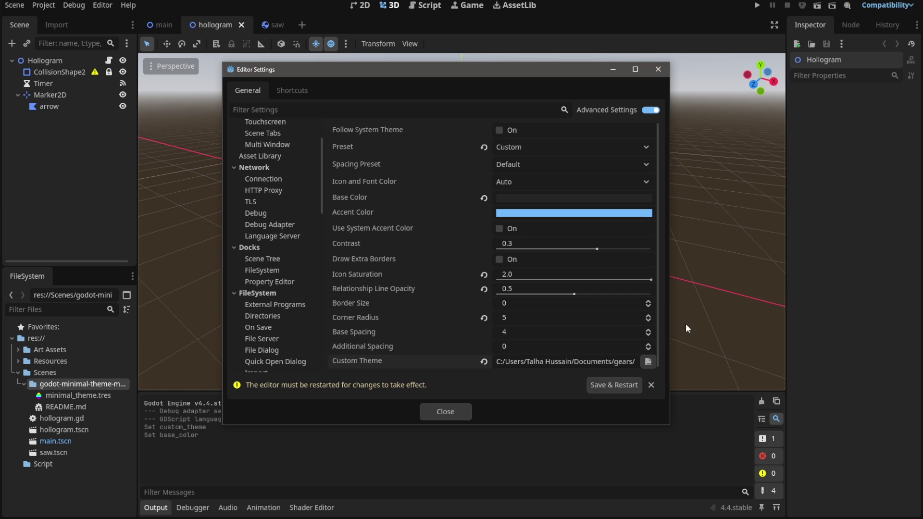
{"action": "left_click", "coordinate": [516, 213]}
{"action": "right_click", "coordinate": [571, 461]}
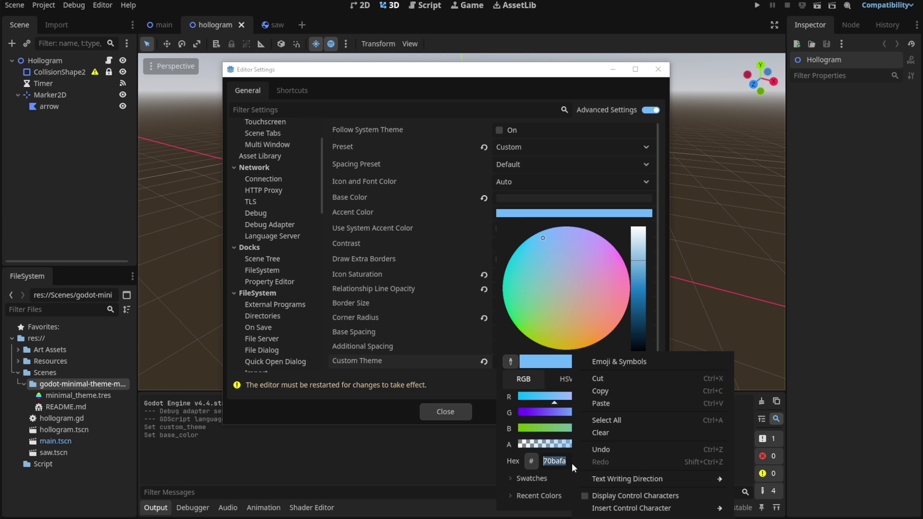
{"action": "left_click", "coordinate": [601, 404]}
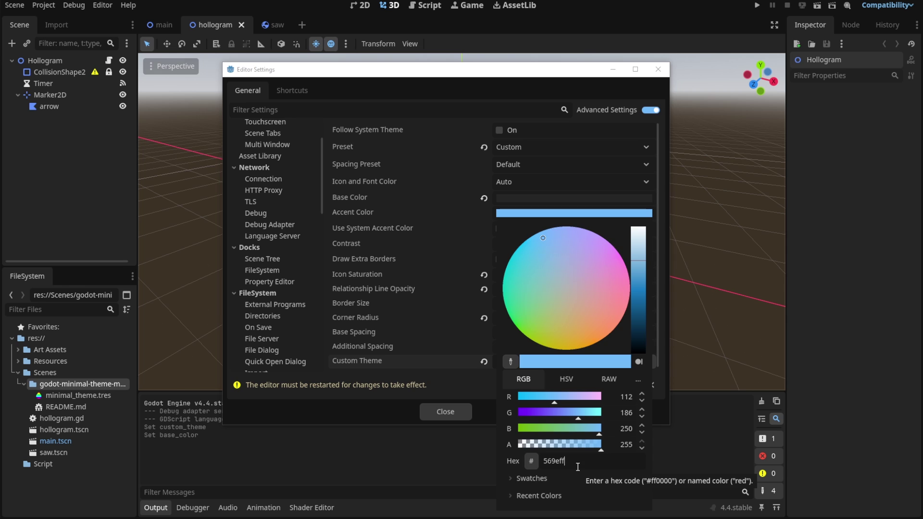
{"action": "key", "text": "Return"}
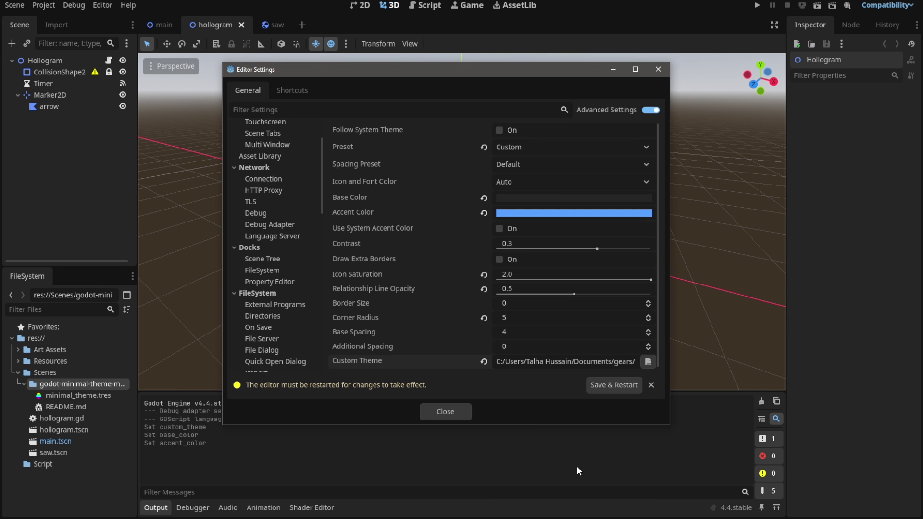
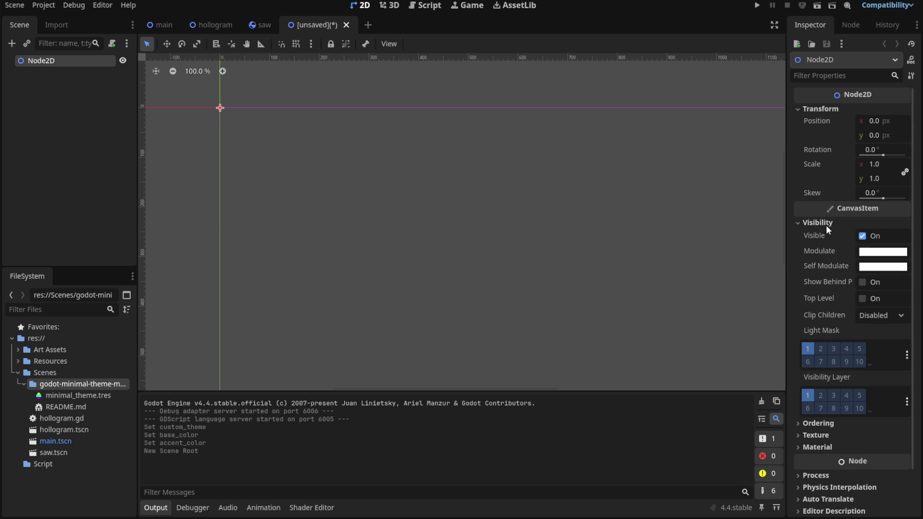
Step: Look through the Node2D properties, expanding the Ordering section and collapsing the Transform and Visibility sections
{"action": "scroll", "coordinate": [838, 380], "scroll_direction": "down", "scroll_amount": 3}
{"action": "left_click", "coordinate": [826, 378]}
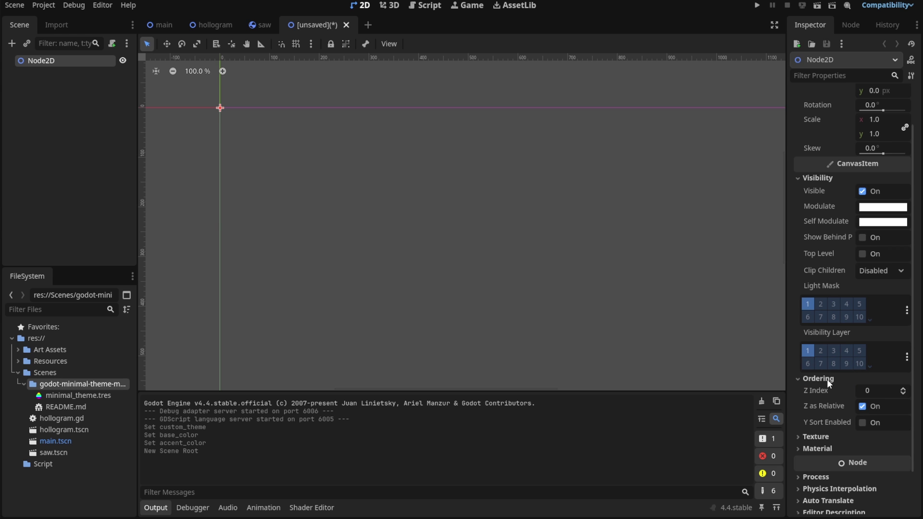
{"action": "scroll", "coordinate": [836, 248], "scroll_direction": "up", "scroll_amount": 3}
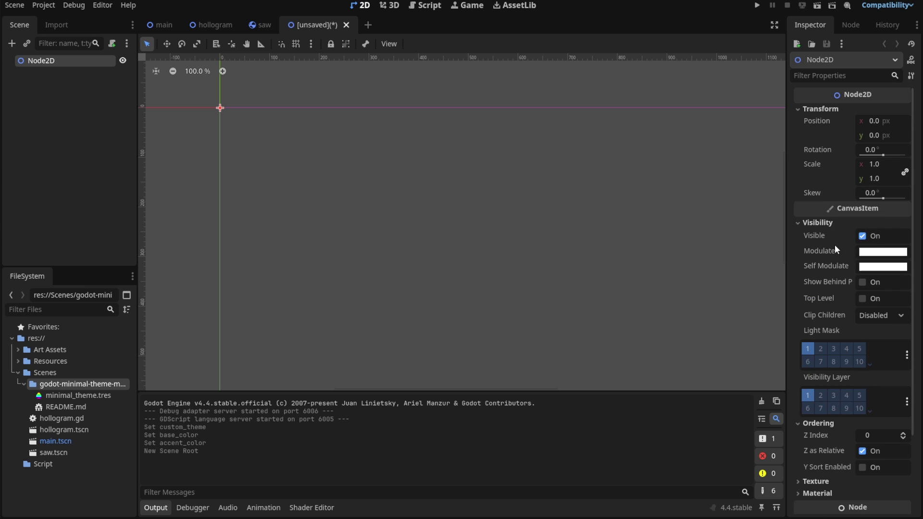
{"action": "left_click", "coordinate": [805, 107]}
{"action": "left_click", "coordinate": [800, 137]}
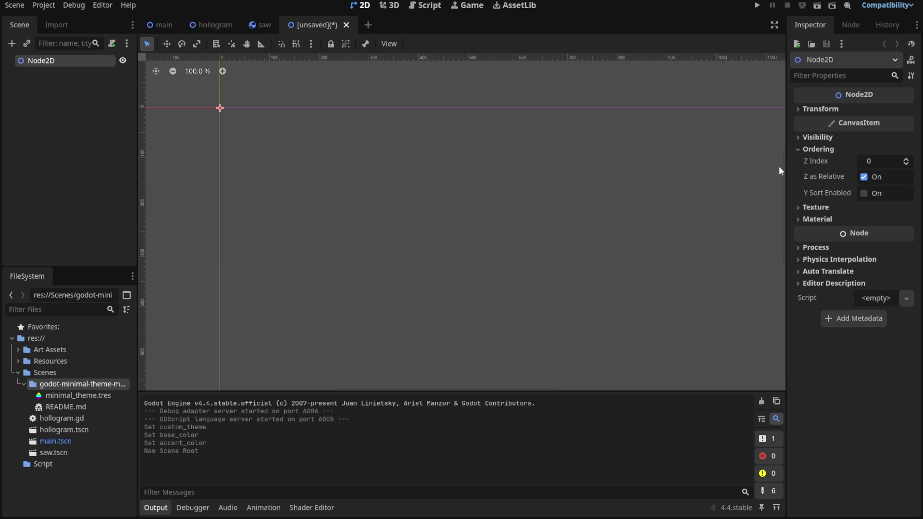
Step: Set the theme's Icon Saturation to 1.7 in the Editor Settings, then close the settings
{"action": "left_click", "coordinate": [108, 6]}
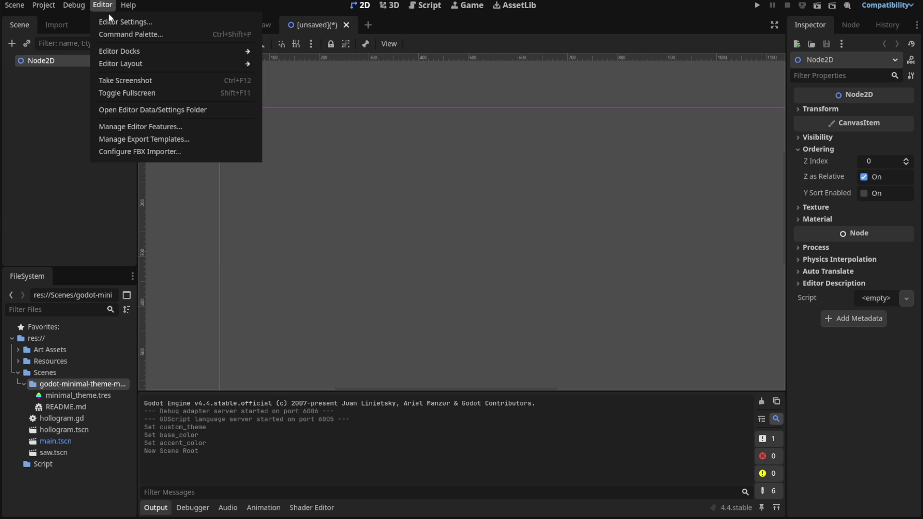
{"action": "left_click", "coordinate": [131, 23]}
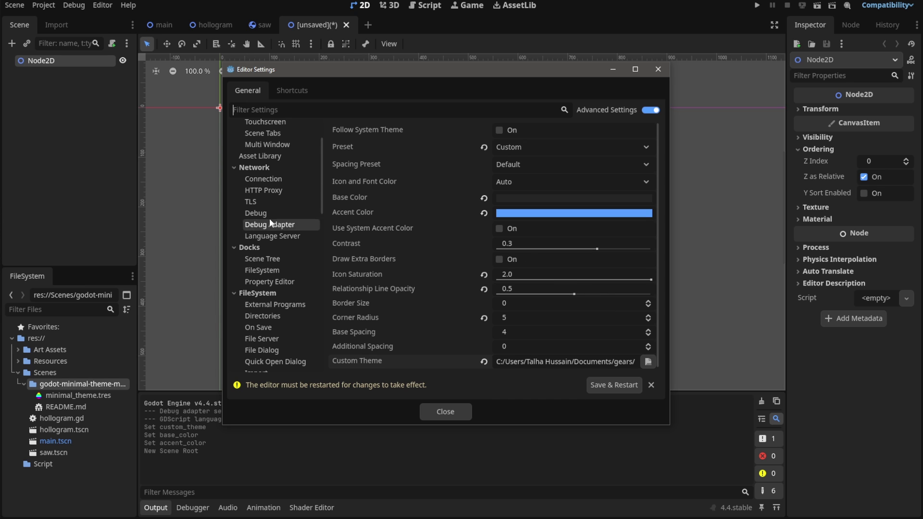
{"action": "left_click", "coordinate": [519, 274]}
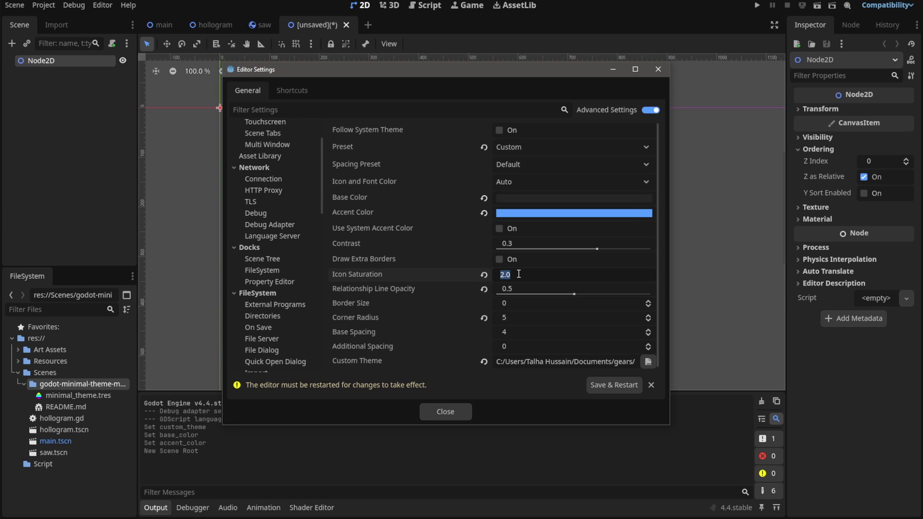
{"action": "type", "text": "1.7"}
{"action": "key", "text": "Return"}
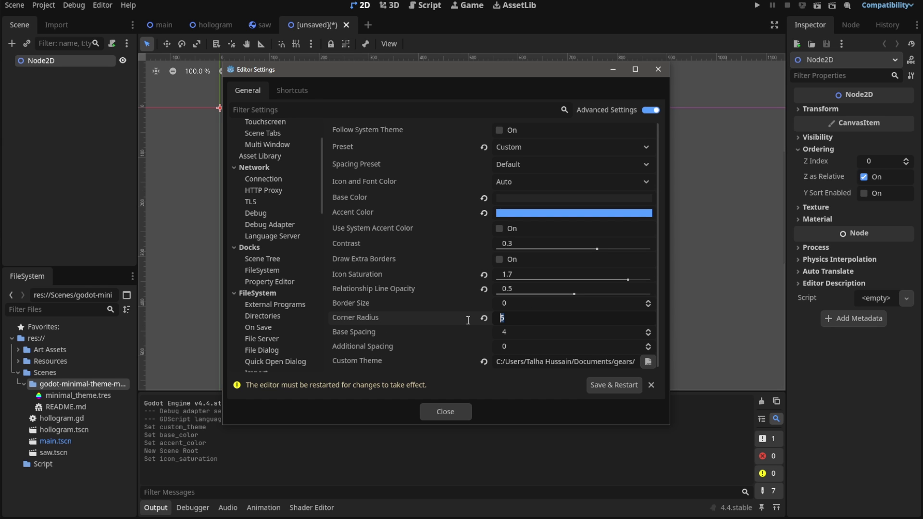
{"action": "left_click", "coordinate": [523, 321]}
{"action": "left_click", "coordinate": [516, 349]}
{"action": "left_click", "coordinate": [443, 408]}
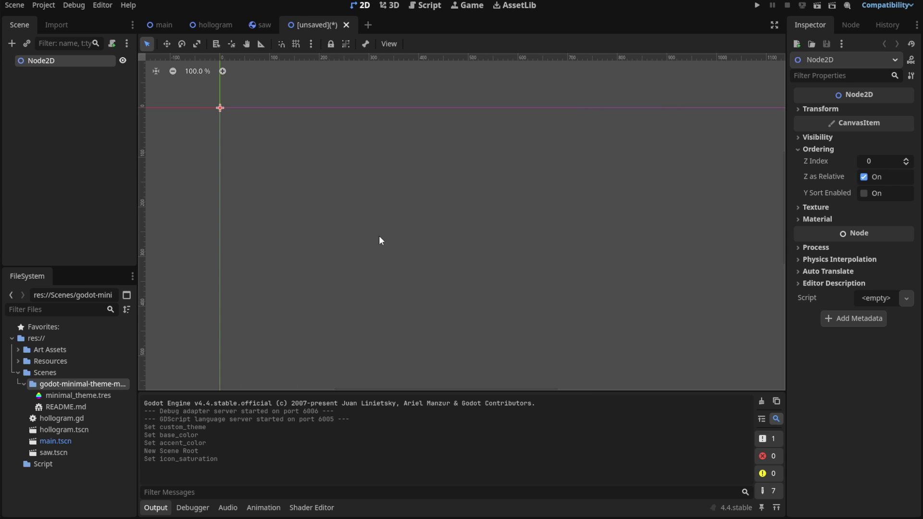
Step: Show the 3D workspace with the output log cleared and hidden
{"action": "left_click", "coordinate": [389, 5]}
{"action": "scroll", "coordinate": [431, 144], "scroll_direction": "down", "scroll_amount": 4}
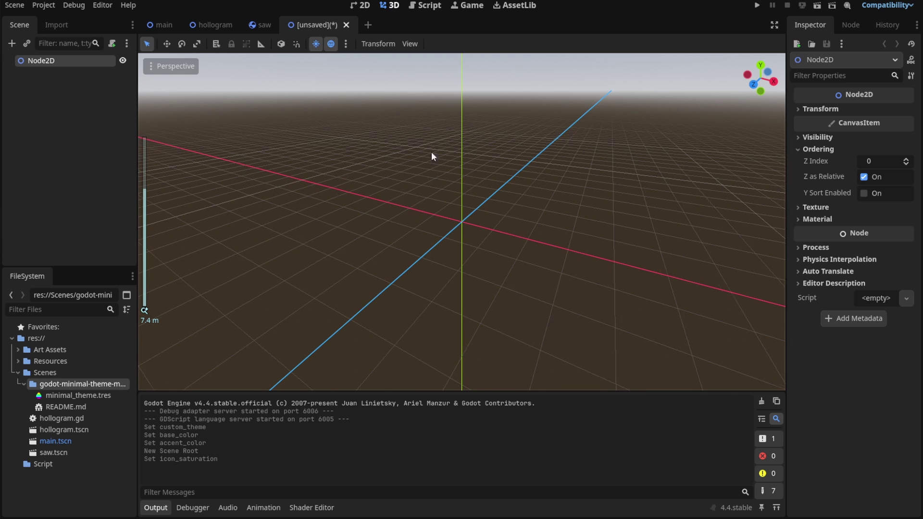
{"action": "left_click", "coordinate": [761, 402]}
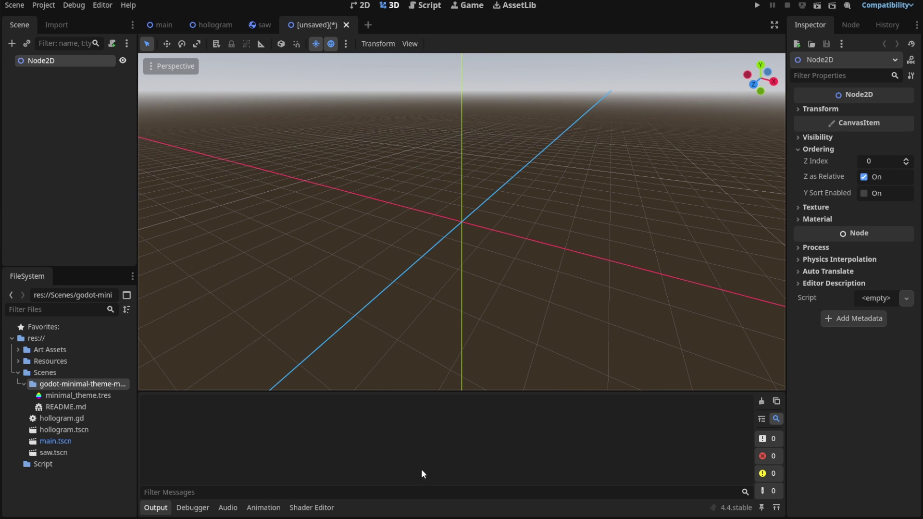
{"action": "left_click", "coordinate": [154, 507]}
{"action": "scroll", "coordinate": [410, 264], "scroll_direction": "up", "scroll_amount": 4}
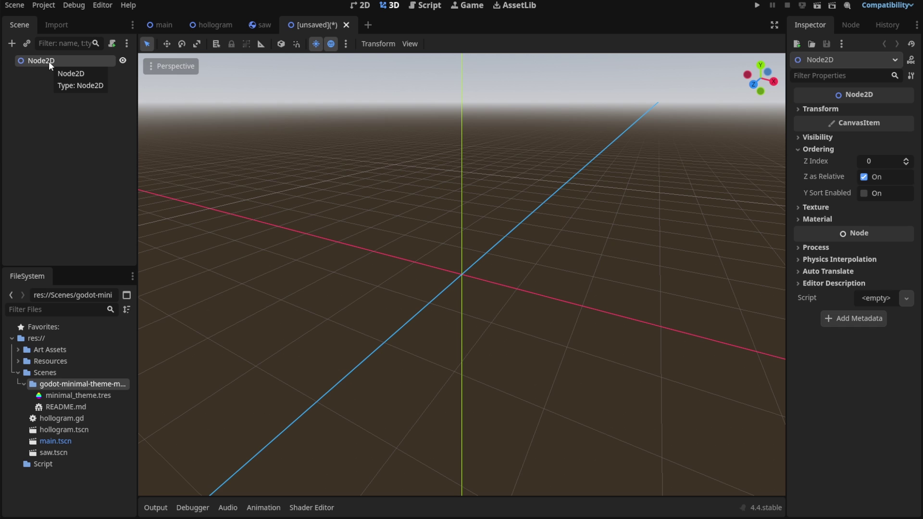
Step: Delete the root Node2D from the unsaved scene and confirm the deletion
{"action": "key", "text": "Delete"}
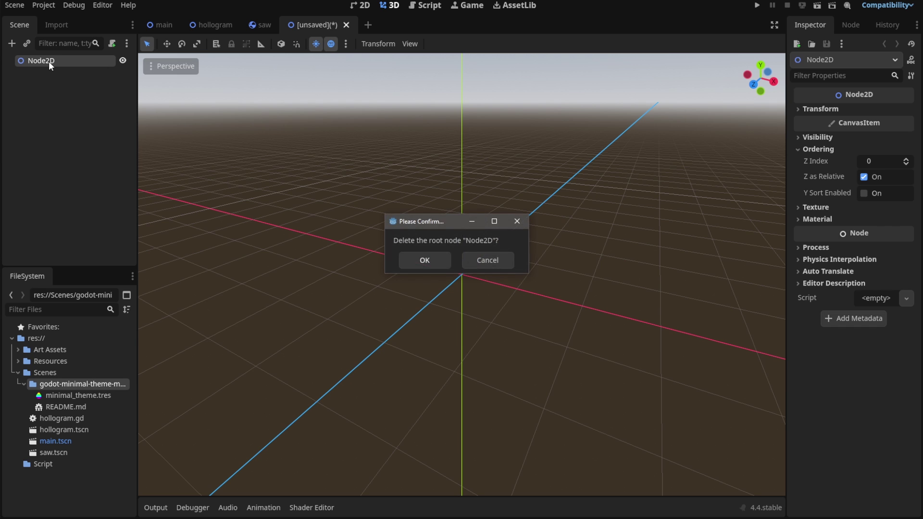
{"action": "key", "text": "Return"}
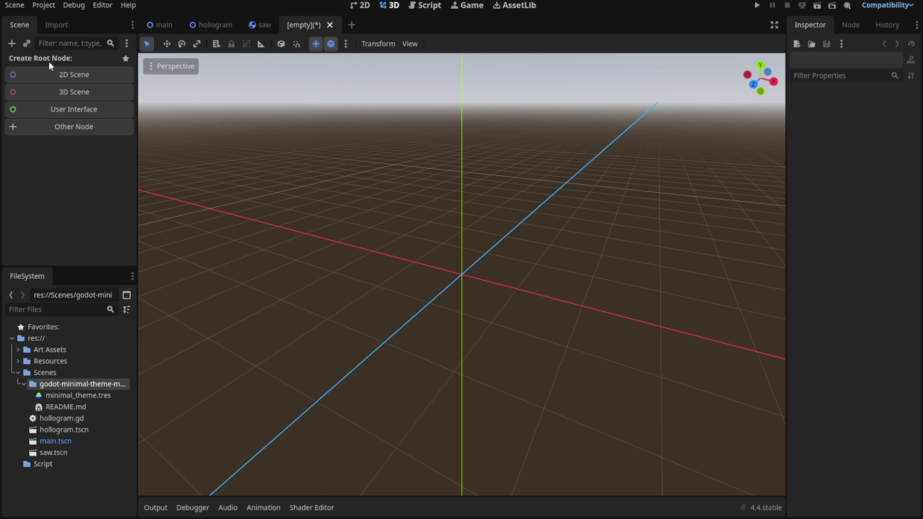
Step: Darken the ground color of the 3D view's preview environment to near-black #080805
{"action": "left_click", "coordinate": [346, 44]}
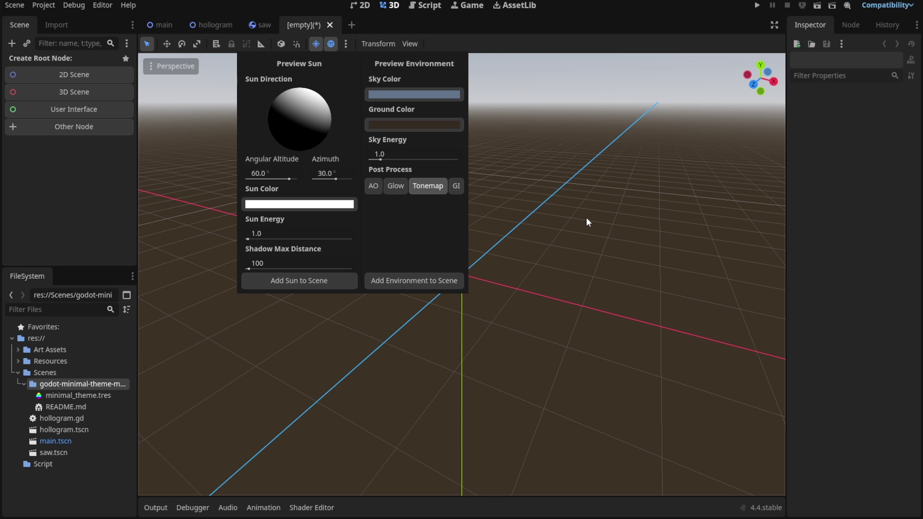
{"action": "left_click", "coordinate": [399, 124]}
{"action": "mouse_move", "coordinate": [406, 201]}
{"action": "left_mouse_down"}
{"action": "mouse_move", "coordinate": [406, 175]}
{"action": "mouse_move", "coordinate": [394, 191]}
{"action": "mouse_move", "coordinate": [408, 206]}
{"action": "left_mouse_up"}
{"action": "left_click_drag", "start_coordinate": [480, 255], "coordinate": [479, 254]}
{"action": "left_click_drag", "start_coordinate": [410, 194], "coordinate": [401, 198]}
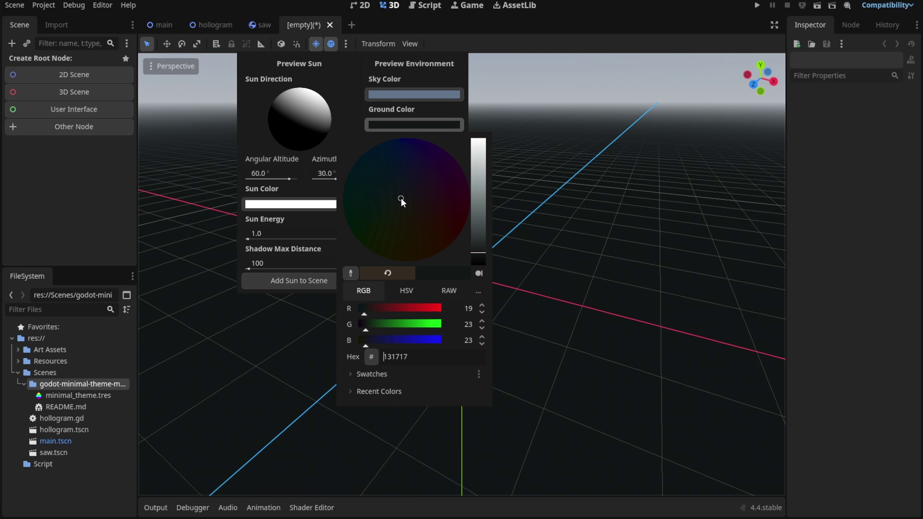
{"action": "left_click", "coordinate": [387, 159]}
{"action": "left_click", "coordinate": [480, 259]}
{"action": "mouse_move", "coordinate": [389, 161]}
{"action": "left_mouse_down"}
{"action": "mouse_move", "coordinate": [374, 165]}
{"action": "mouse_move", "coordinate": [380, 153]}
{"action": "mouse_move", "coordinate": [438, 155]}
{"action": "mouse_move", "coordinate": [382, 178]}
{"action": "mouse_move", "coordinate": [408, 206]}
{"action": "mouse_move", "coordinate": [406, 194]}
{"action": "mouse_move", "coordinate": [431, 168]}
{"action": "mouse_move", "coordinate": [432, 145]}
{"action": "mouse_move", "coordinate": [463, 191]}
{"action": "mouse_move", "coordinate": [409, 264]}
{"action": "left_mouse_up"}
Step: Toggle the preview environment off and back on in the 3D view, and turn off the preview sun
{"action": "left_click", "coordinate": [331, 44]}
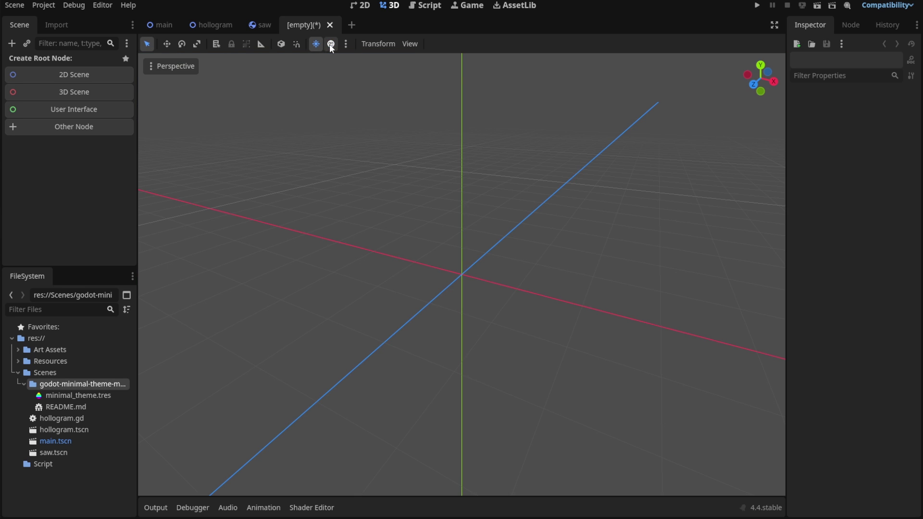
{"action": "scroll", "coordinate": [418, 180], "scroll_direction": "down", "scroll_amount": 5}
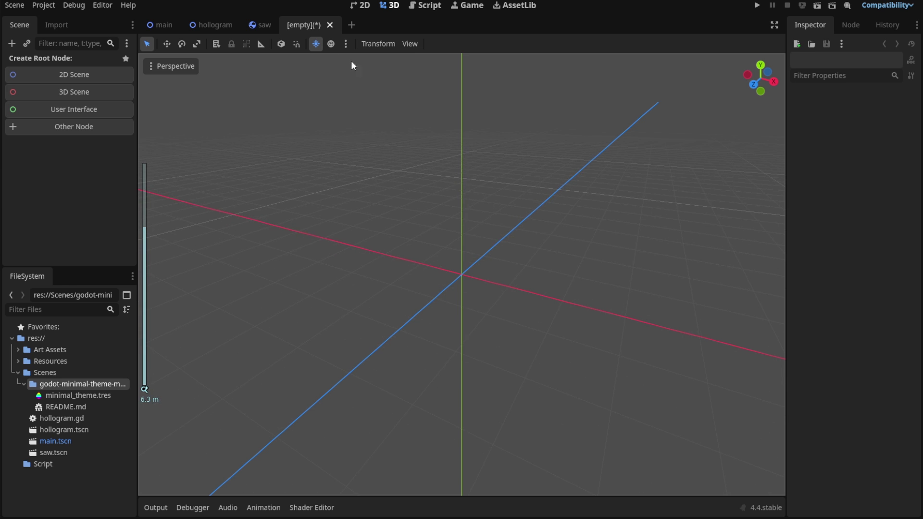
{"action": "left_click", "coordinate": [315, 44]}
{"action": "left_click", "coordinate": [331, 45]}
Step: Set the preview environment's ground color to a dark bluish gray
{"action": "left_click", "coordinate": [344, 45]}
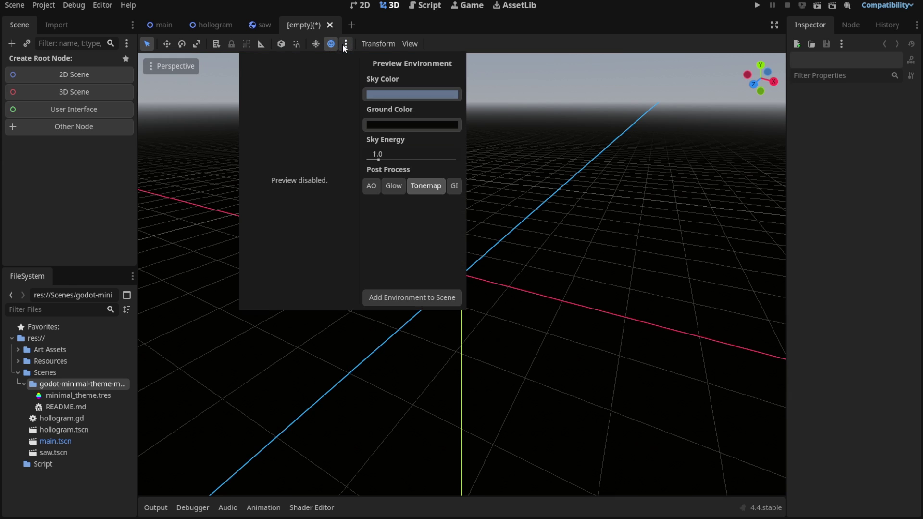
{"action": "left_click", "coordinate": [403, 126]}
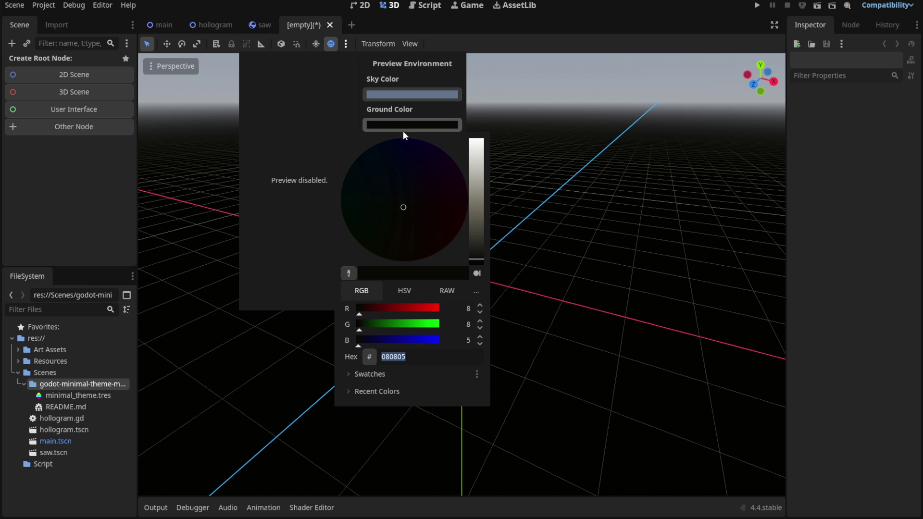
{"action": "left_click_drag", "start_coordinate": [476, 258], "coordinate": [480, 237]}
{"action": "left_click", "coordinate": [405, 198]}
{"action": "left_click_drag", "start_coordinate": [405, 198], "coordinate": [406, 194]}
{"action": "left_click", "coordinate": [543, 244]}
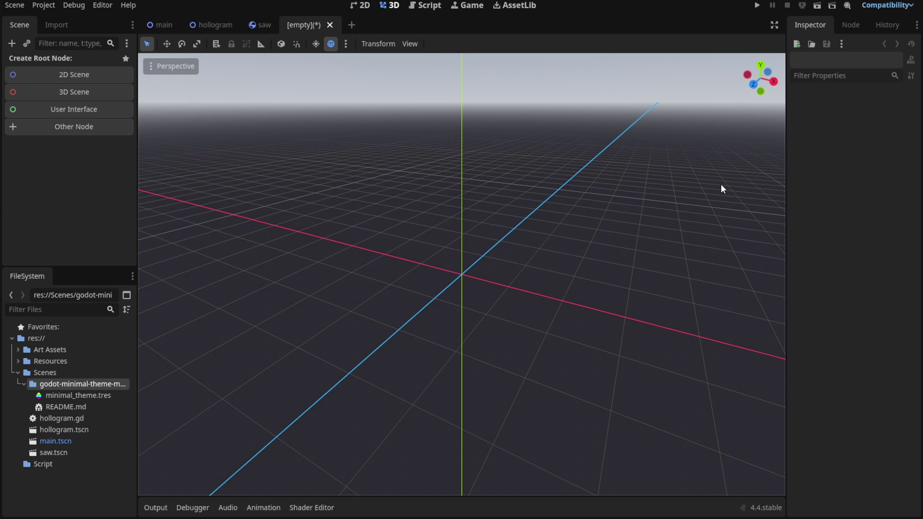
Step: Set the theme's Icon Saturation to 2.0 in the Editor Settings, then close the settings
{"action": "left_click_drag", "start_coordinate": [760, 79], "coordinate": [664, 83]}
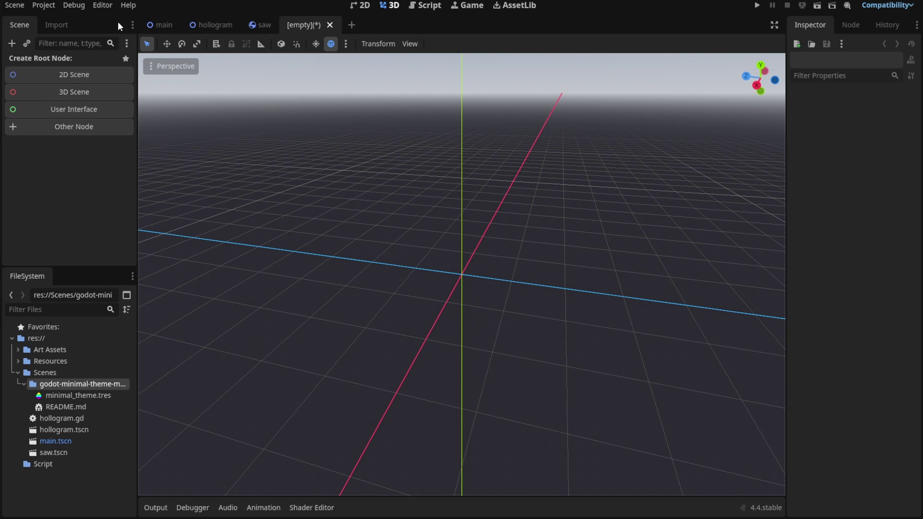
{"action": "left_click", "coordinate": [107, 7]}
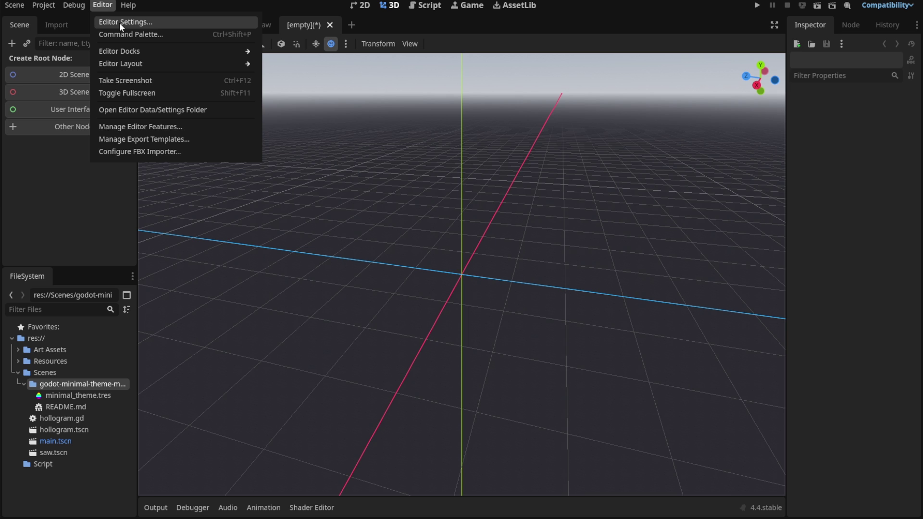
{"action": "left_click", "coordinate": [42, 176]}
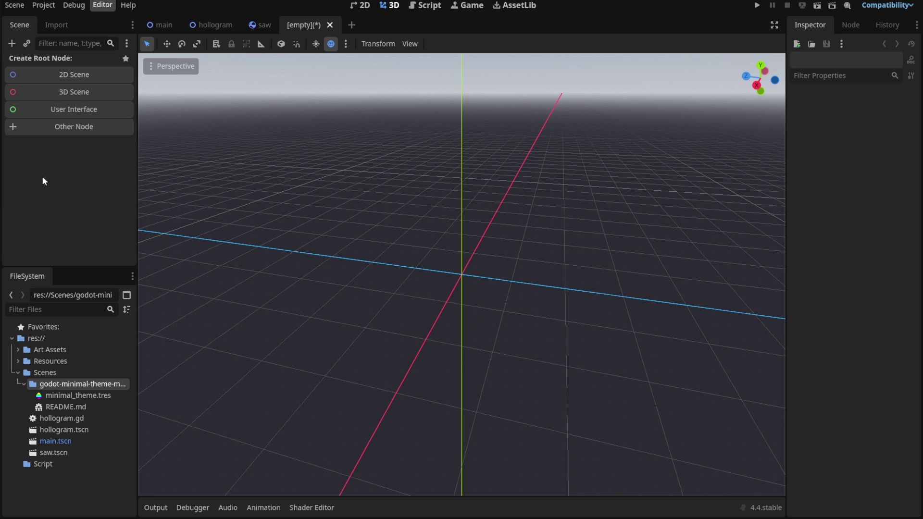
{"action": "left_click", "coordinate": [98, 5]}
{"action": "left_click", "coordinate": [114, 19]}
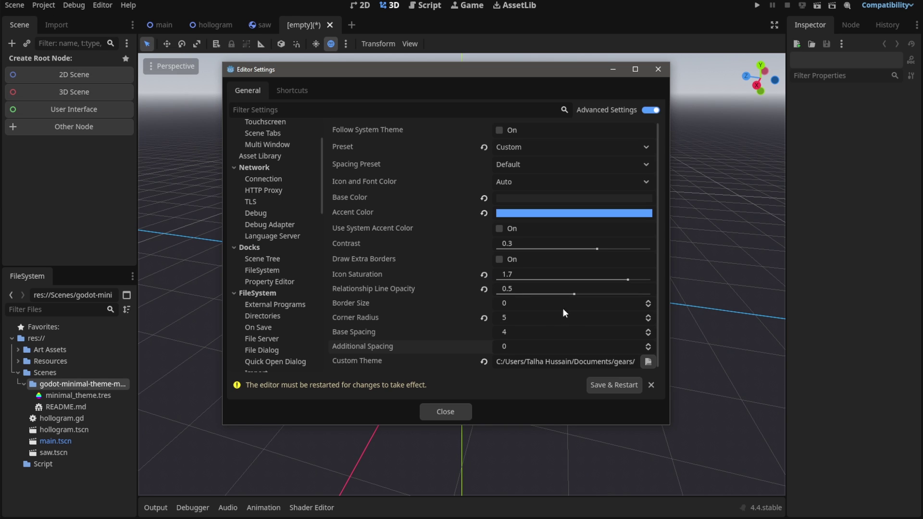
{"action": "left_click", "coordinate": [484, 275]}
{"action": "left_click_drag", "start_coordinate": [574, 281], "coordinate": [666, 282]}
{"action": "left_click", "coordinate": [442, 412]}
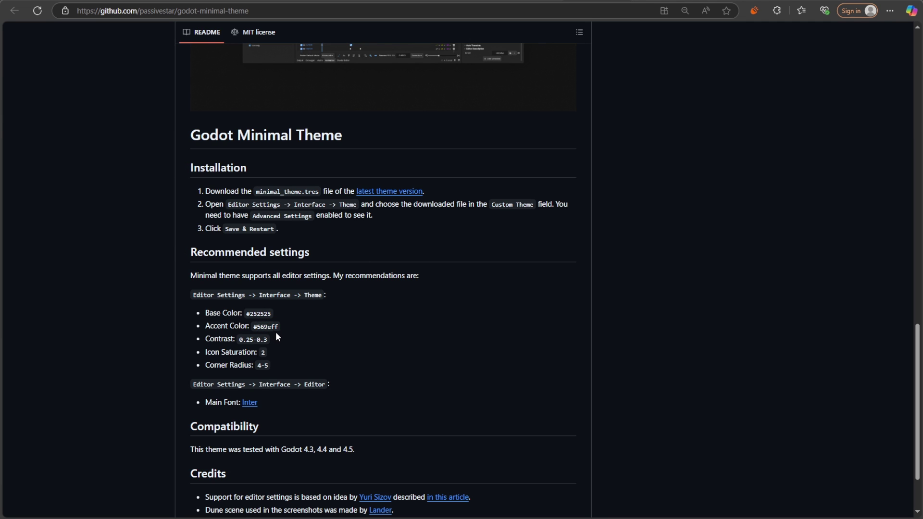
Step: Switch to the browser, find the recommended main font on the theme's GitHub page, and download Inter version 4.1
{"action": "scroll", "coordinate": [198, 313], "scroll_direction": "down", "scroll_amount": 2}
{"action": "left_click_drag", "start_coordinate": [206, 321], "coordinate": [258, 325]}
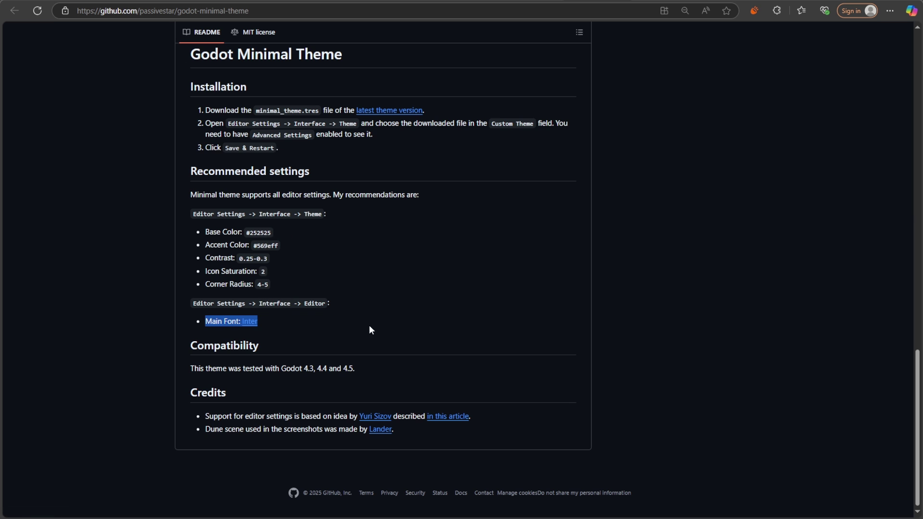
{"action": "left_click", "coordinate": [751, 2]}
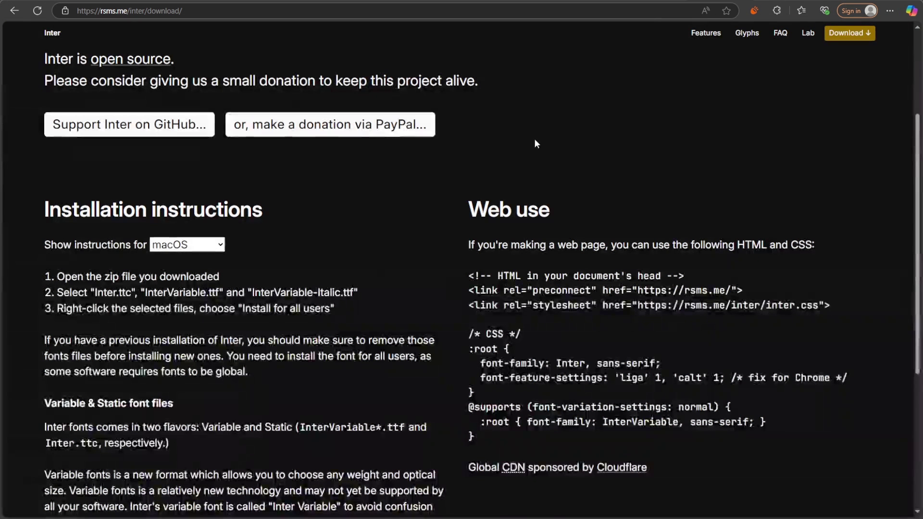
{"action": "left_click", "coordinate": [782, 13]}
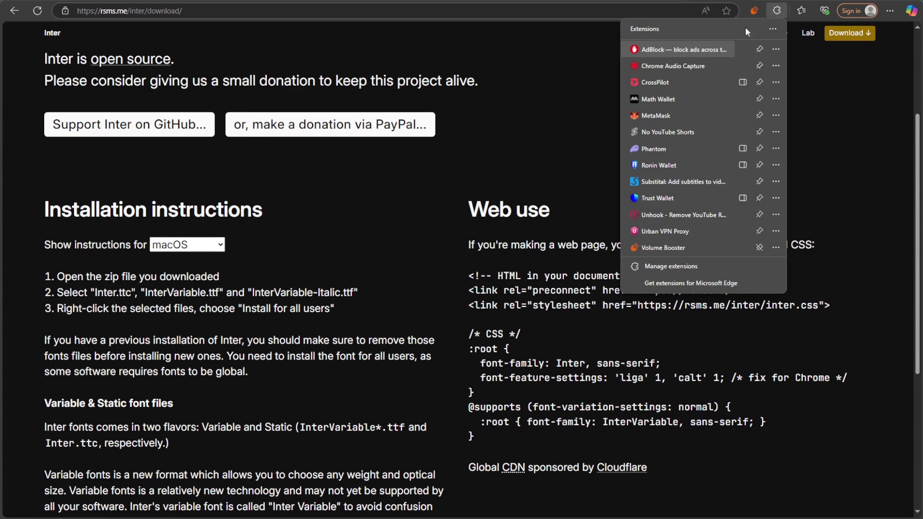
{"action": "left_click", "coordinate": [797, 99]}
{"action": "left_click", "coordinate": [850, 34]}
{"action": "key", "text": "ctrl+w"}
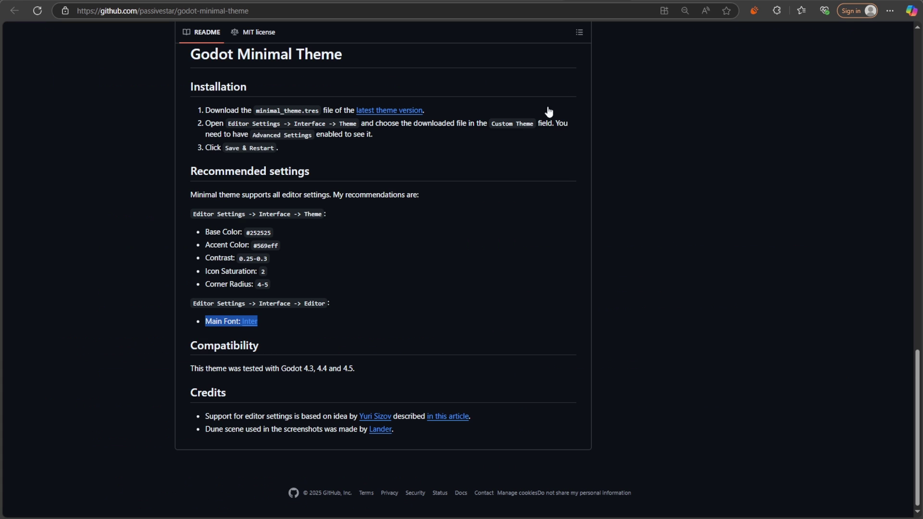
{"action": "left_click", "coordinate": [298, 334]}
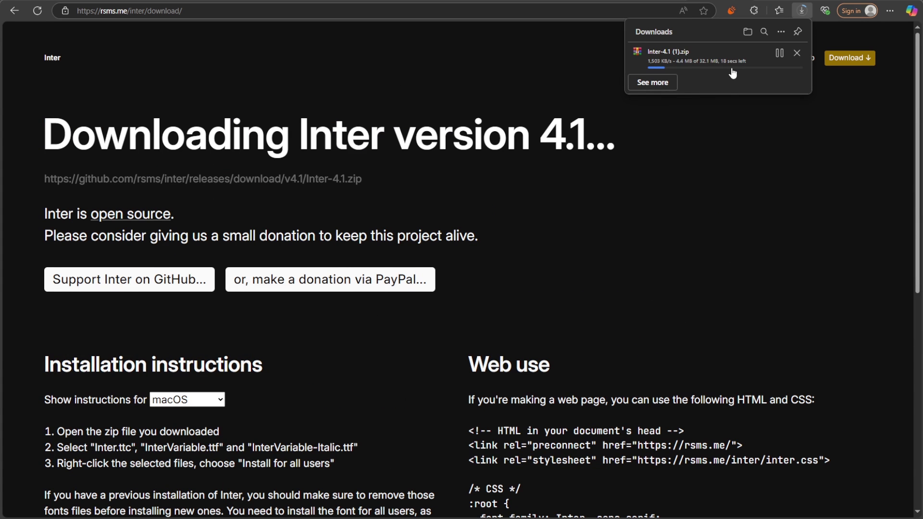
Step: Open the downloaded Inter-4.1 (1).zip archive and copy Inter.ttc into the Godot project's minimal theme folder
{"action": "left_click", "coordinate": [658, 61]}
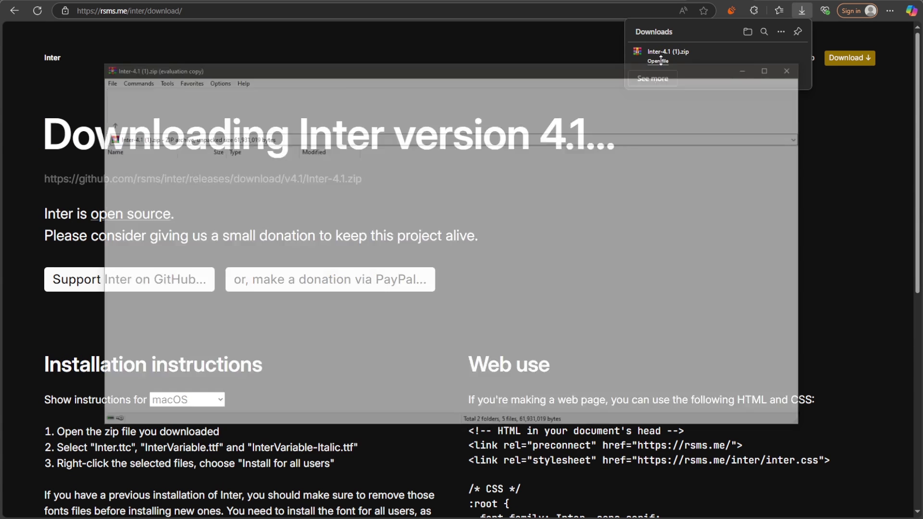
{"action": "left_click", "coordinate": [631, 94]}
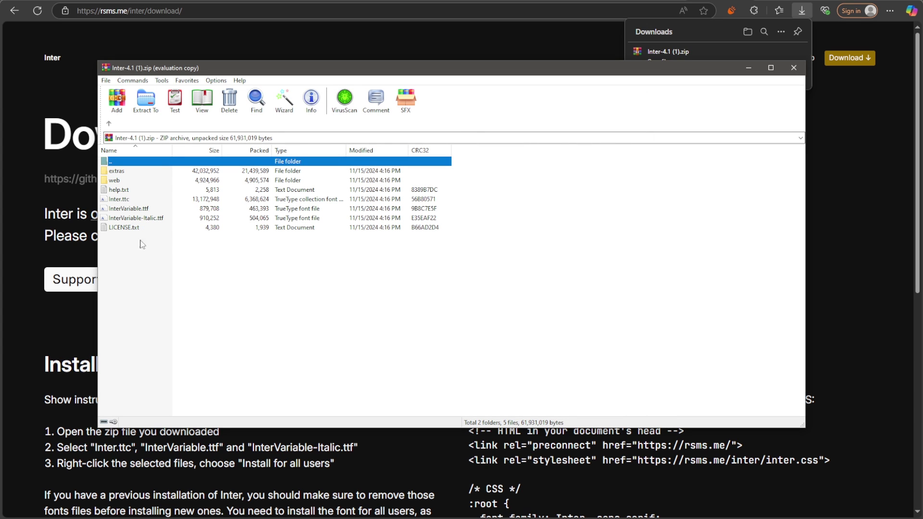
{"action": "left_click", "coordinate": [132, 200]}
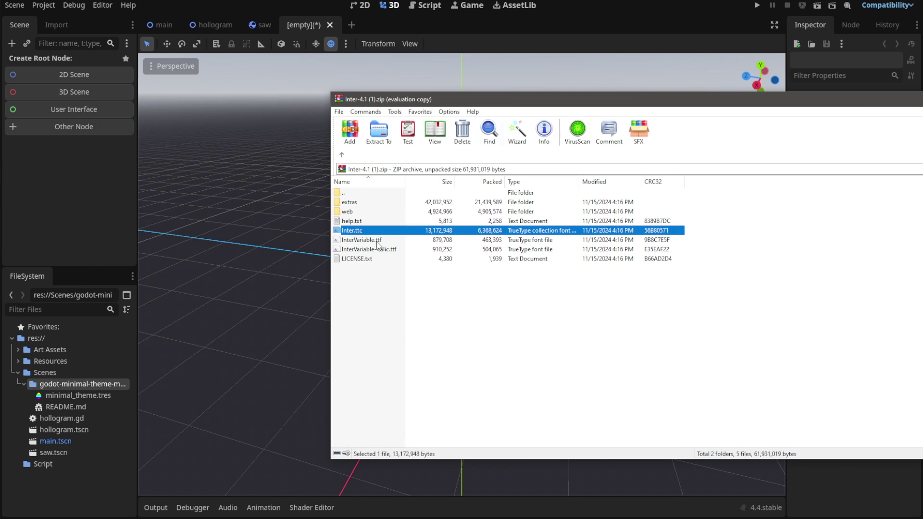
{"action": "left_click_drag", "start_coordinate": [352, 231], "coordinate": [28, 486]}
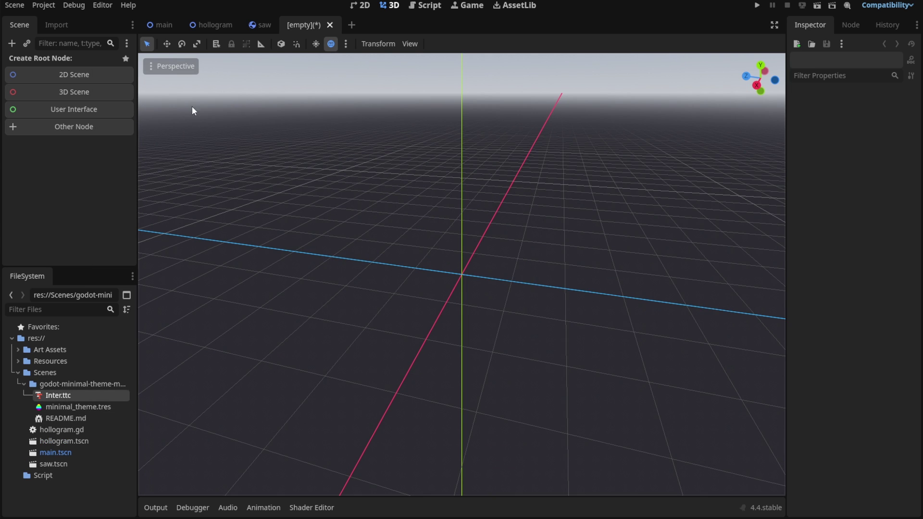
Step: Filter the Editor Settings for "main" and open the file chooser for the editor interface's Main Font
{"action": "left_click", "coordinate": [103, 5]}
{"action": "left_click", "coordinate": [119, 24]}
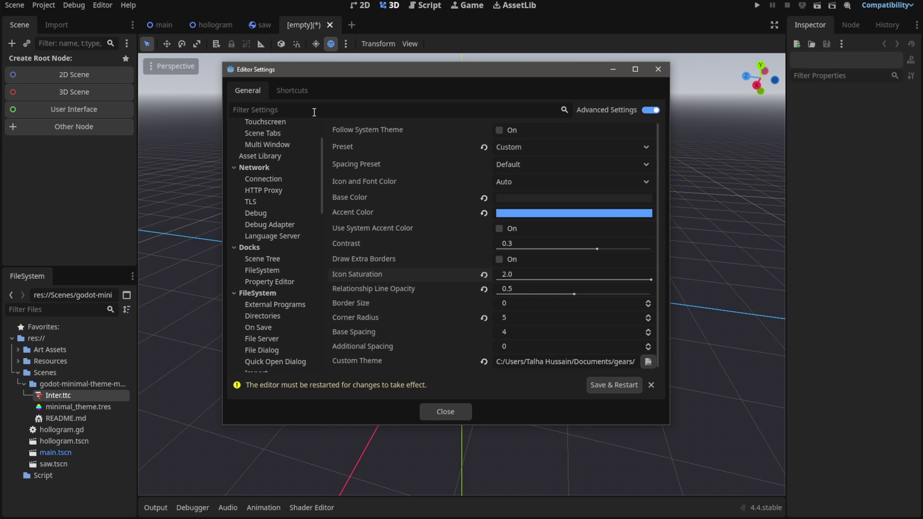
{"action": "type", "text": "main"}
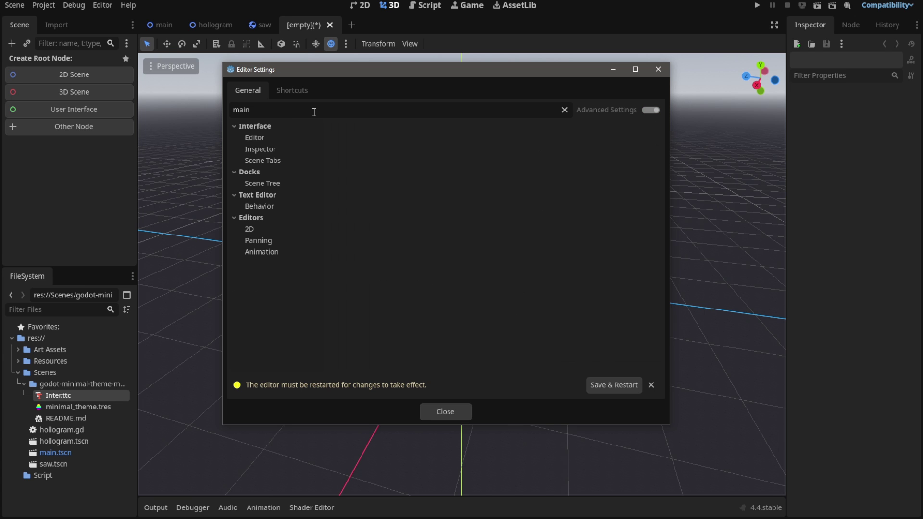
{"action": "left_click", "coordinate": [292, 128]}
{"action": "left_click", "coordinate": [284, 128]}
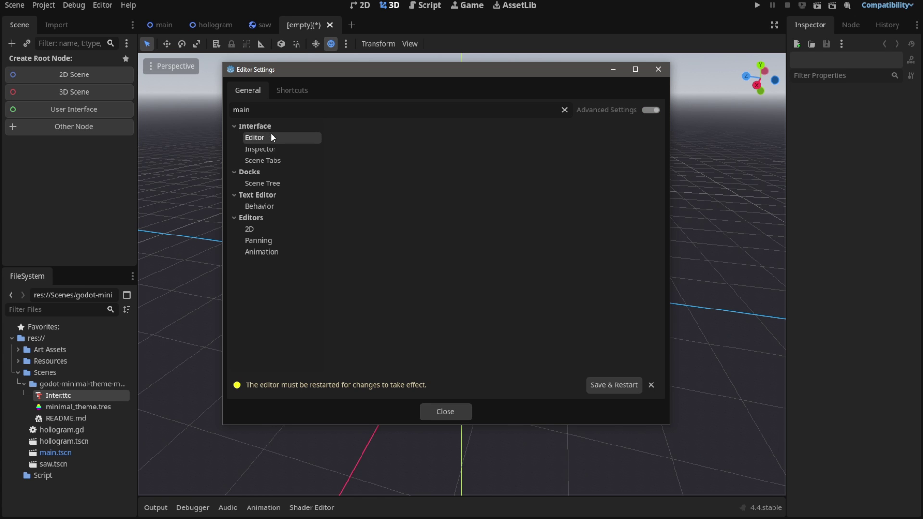
{"action": "left_click", "coordinate": [272, 137]}
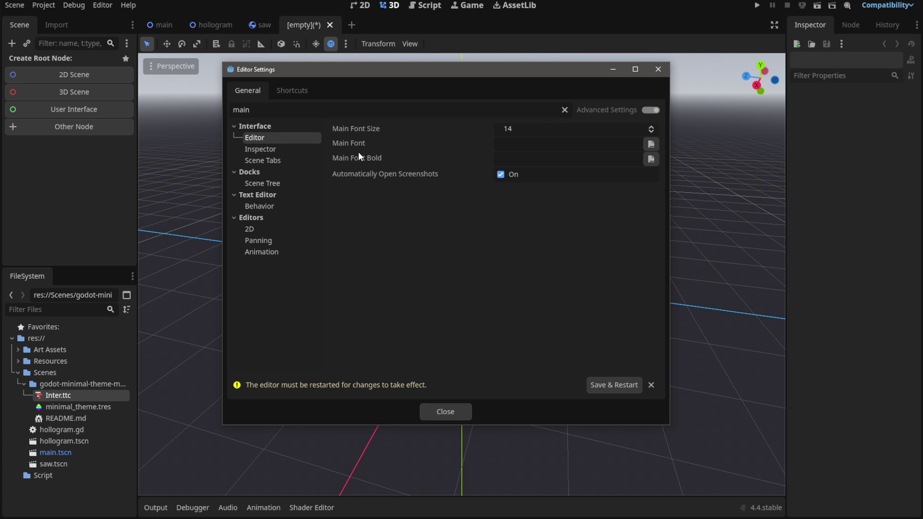
{"action": "left_click", "coordinate": [651, 160]}
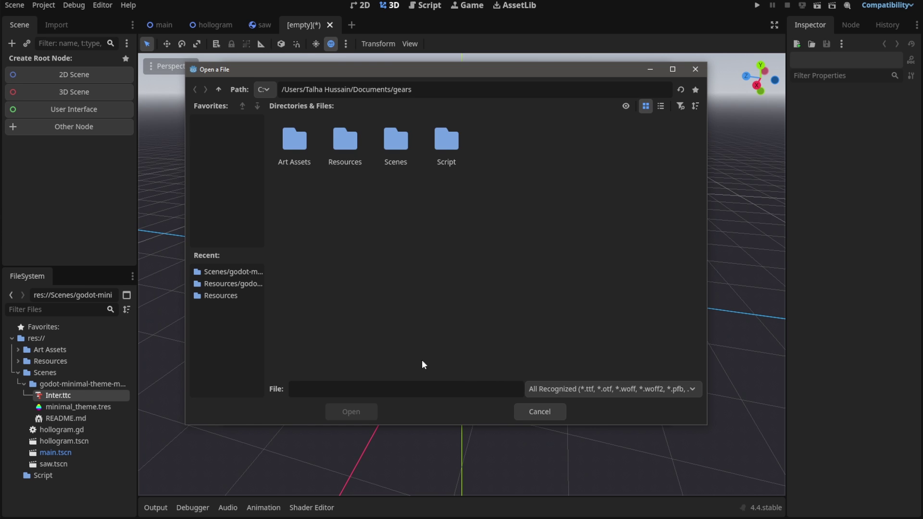
Step: Switch to the Inter archive and copy InterVariable.ttf into the project's minimal theme folder
{"action": "key", "text": "alt+Tab"}
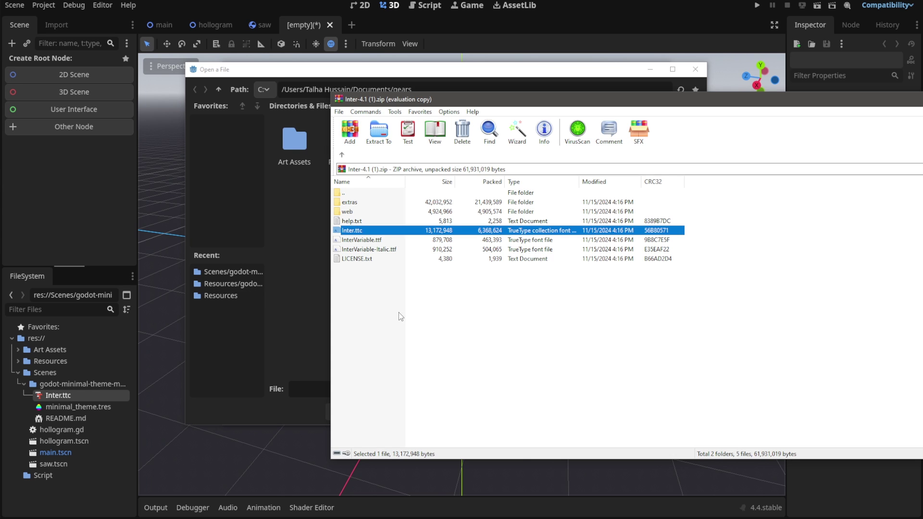
{"action": "left_click", "coordinate": [376, 241]}
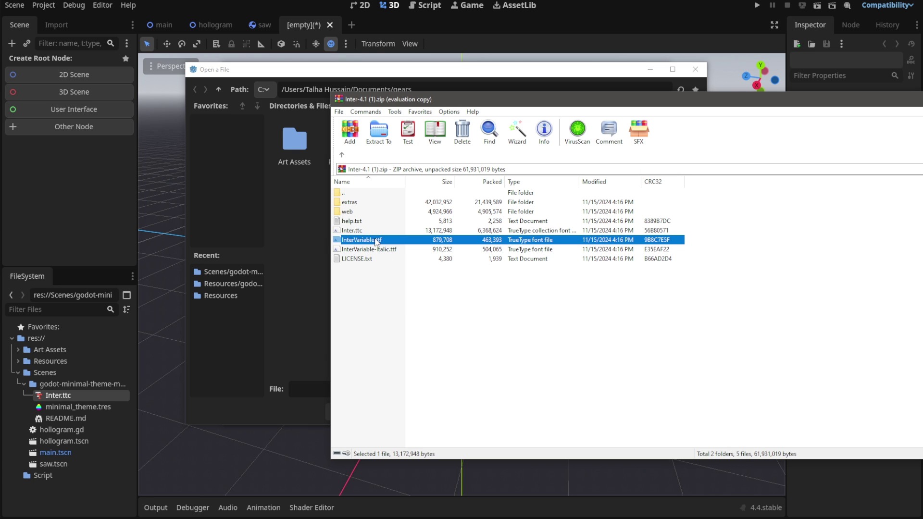
{"action": "left_click_drag", "start_coordinate": [376, 240], "coordinate": [59, 489]}
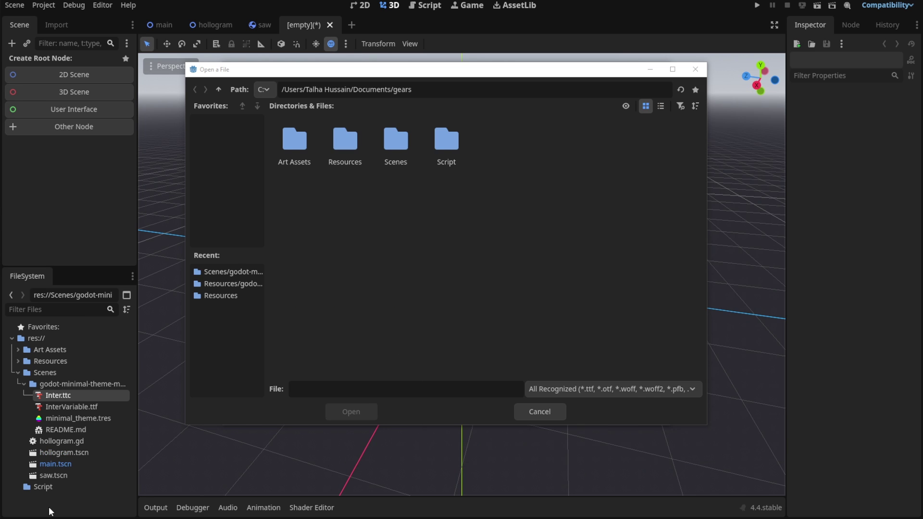
Step: Choose InterVariable.ttf from the theme folder inside Scenes as the editor's Main Font, then close the settings
{"action": "double_click", "coordinate": [396, 139]}
{"action": "double_click", "coordinate": [294, 144]}
{"action": "left_click", "coordinate": [295, 161]}
{"action": "left_click", "coordinate": [347, 413]}
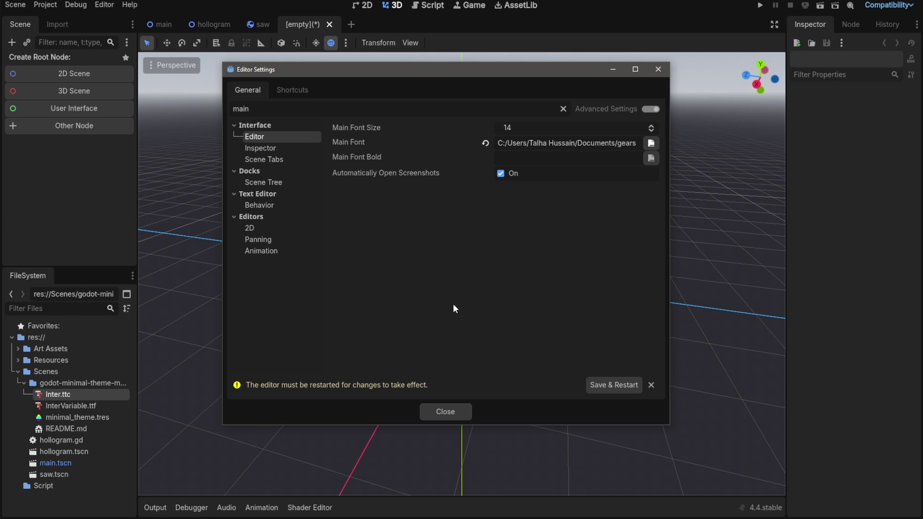
{"action": "key", "text": "Escape"}
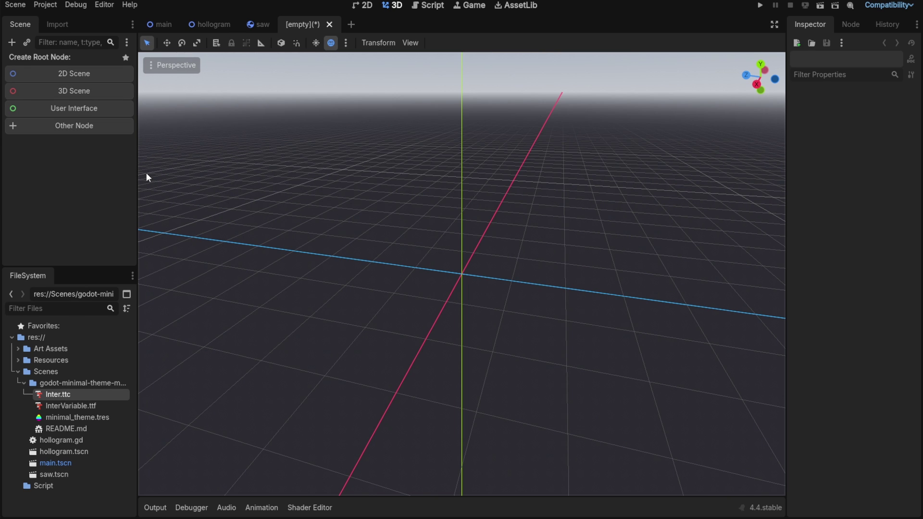
Step: Reload the current project, saving the modified resources first
{"action": "left_click", "coordinate": [48, 6]}
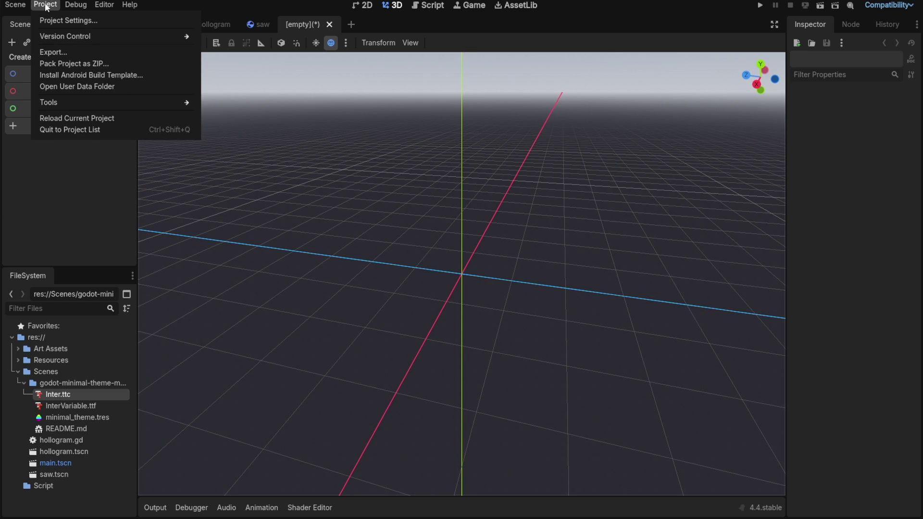
{"action": "left_click", "coordinate": [382, 351]}
{"action": "left_click", "coordinate": [46, 5]}
{"action": "left_click", "coordinate": [77, 118]}
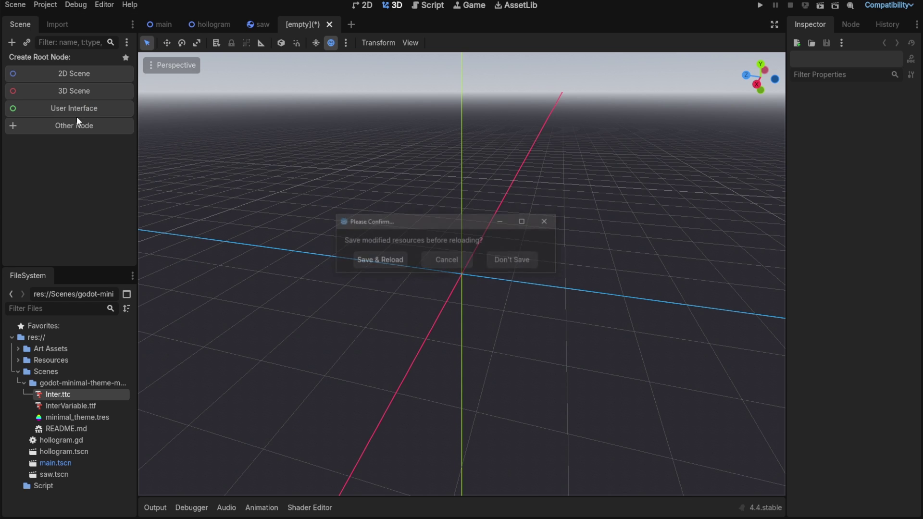
{"action": "left_click", "coordinate": [388, 260]}
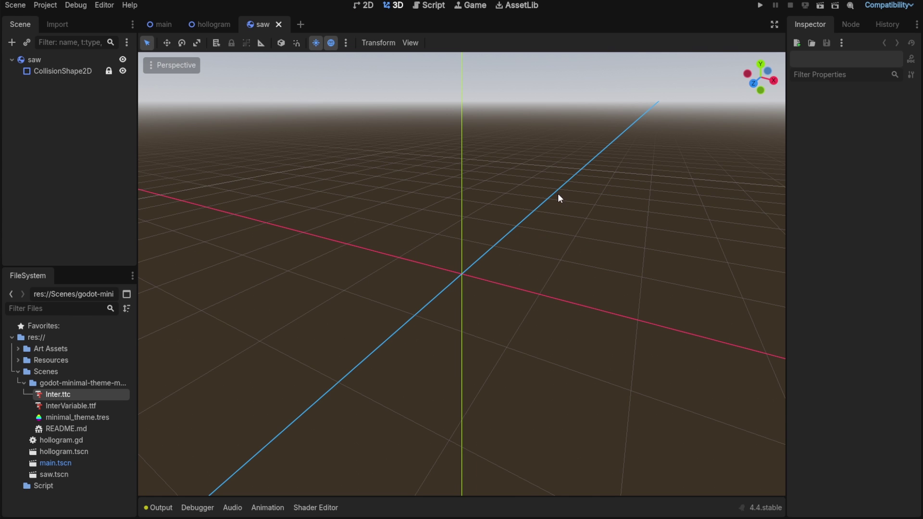
Step: Look over the restyled editor in the saw scene, checking the scene tree and the 2D and 3D workspaces
{"action": "scroll", "coordinate": [474, 212], "scroll_direction": "up", "scroll_amount": 1}
{"action": "scroll", "coordinate": [524, 215], "scroll_direction": "down", "scroll_amount": 3}
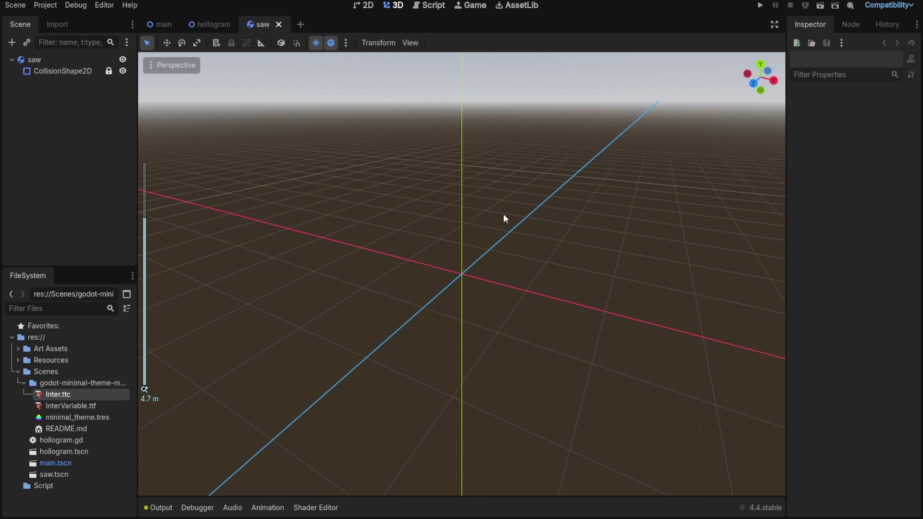
{"action": "left_click", "coordinate": [12, 59]}
{"action": "left_click", "coordinate": [12, 59]}
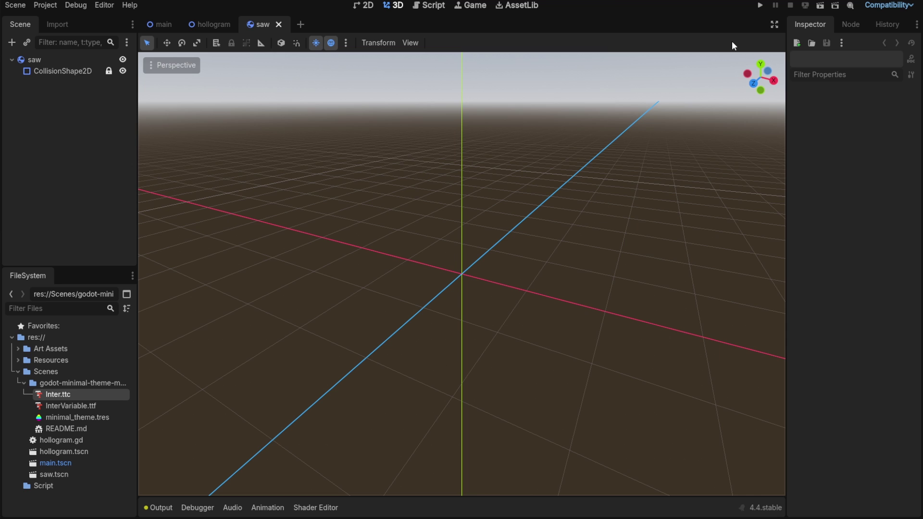
{"action": "left_click", "coordinate": [362, 6]}
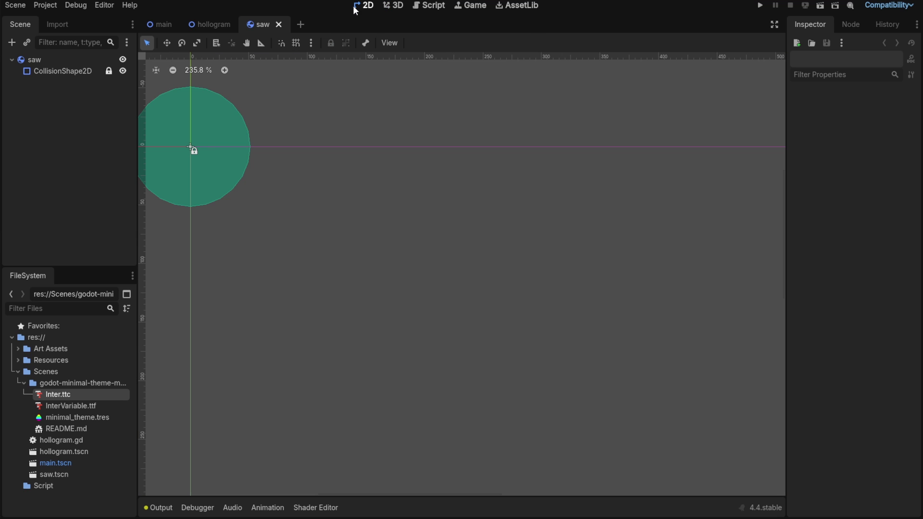
{"action": "left_click", "coordinate": [387, 9]}
{"action": "scroll", "coordinate": [464, 202], "scroll_direction": "down", "scroll_amount": 5}
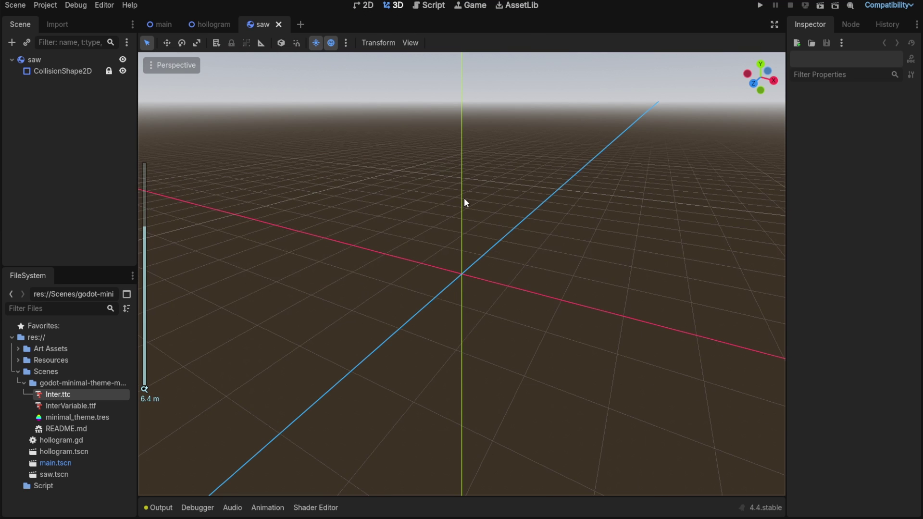